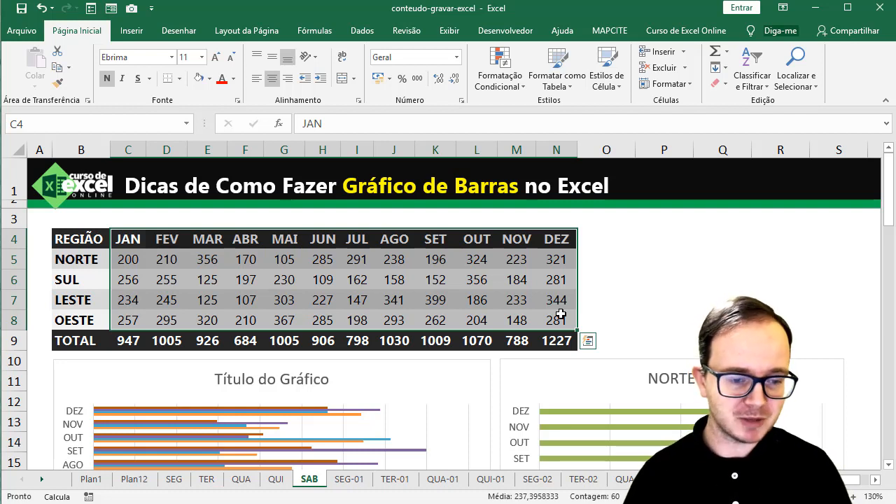
Examine the multi-region bar chart, its month axis and its data series against the table of regions and months
click(456, 361)
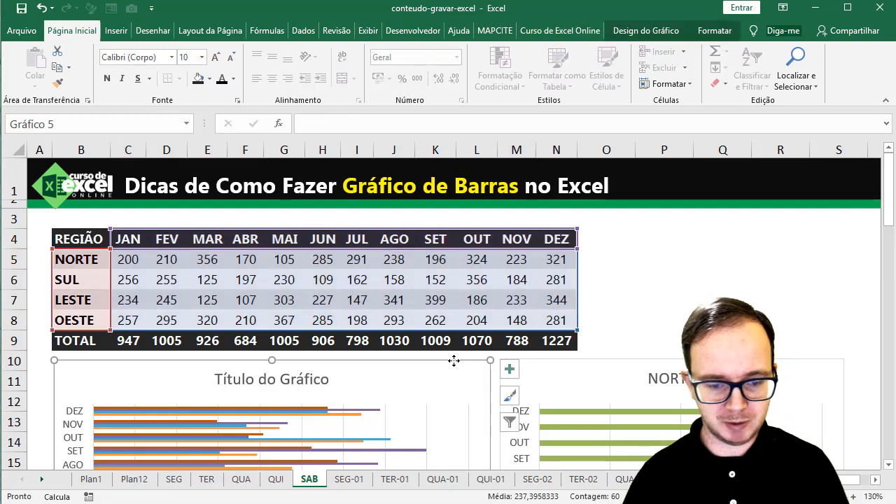
scroll(454, 364, down, 1)
scroll(455, 363, down, 2)
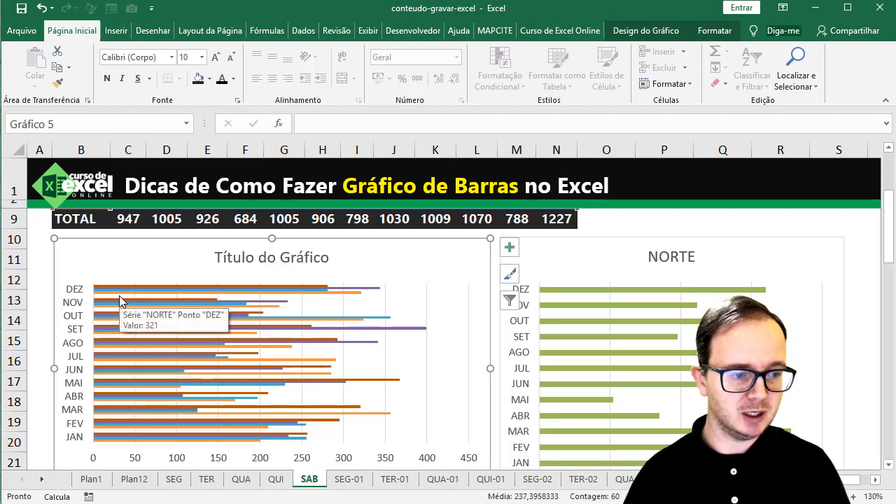
click(83, 292)
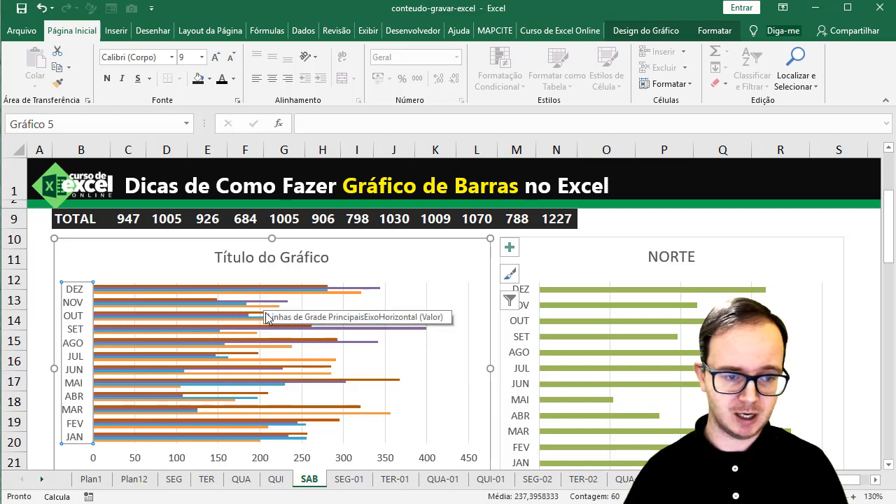
scroll(266, 317, up, 2)
click(188, 431)
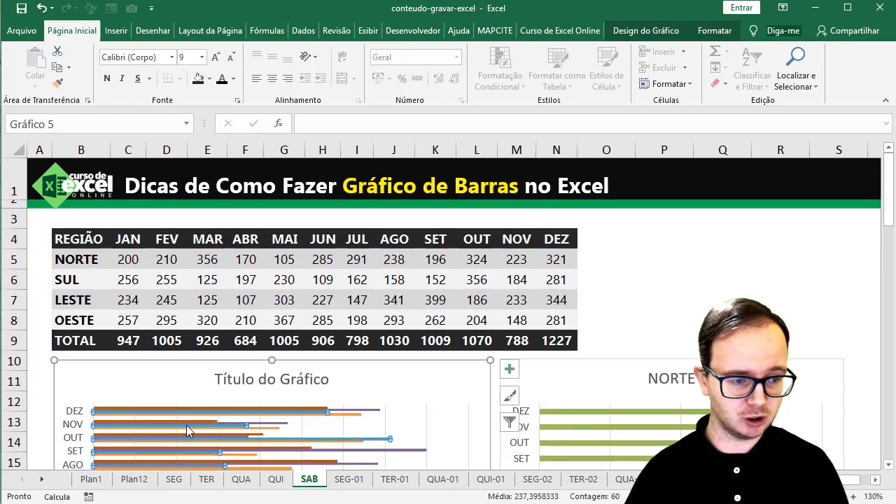
click(151, 407)
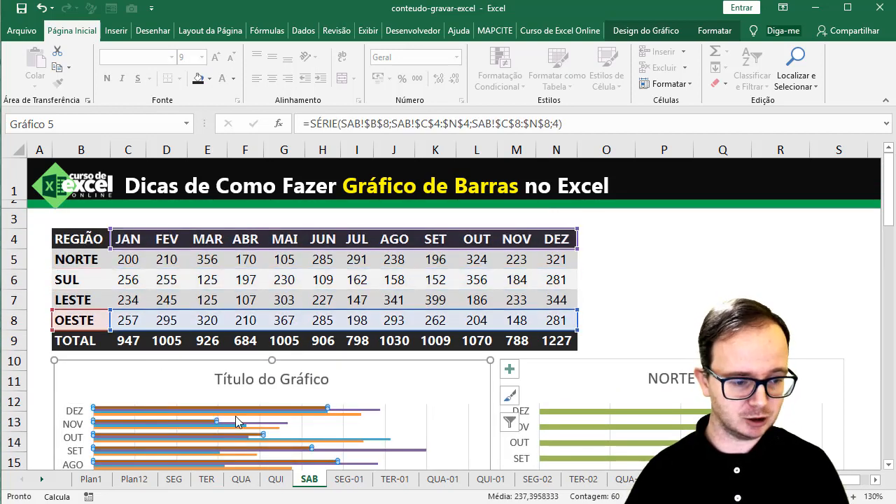
click(391, 419)
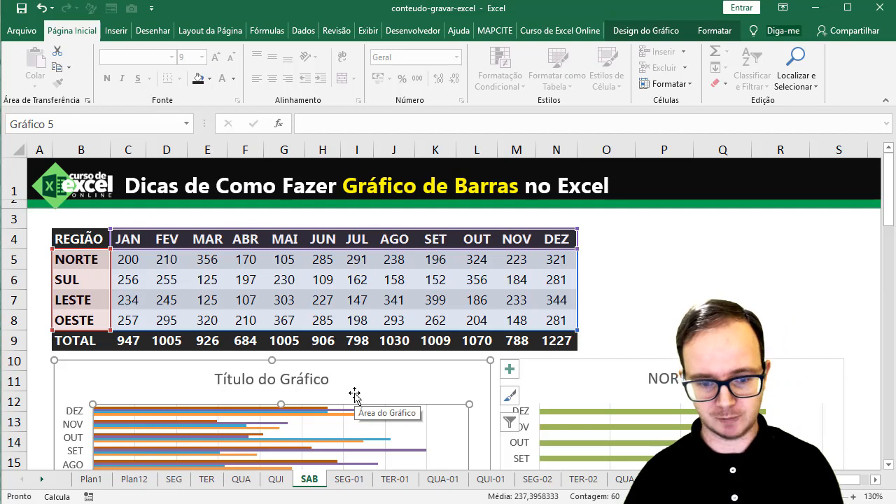
scroll(355, 395, down, 2)
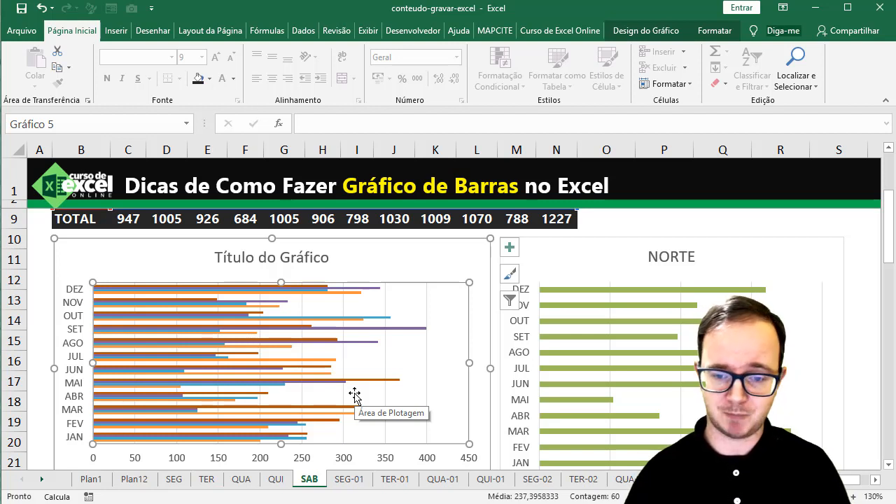
scroll(631, 361, down, 1)
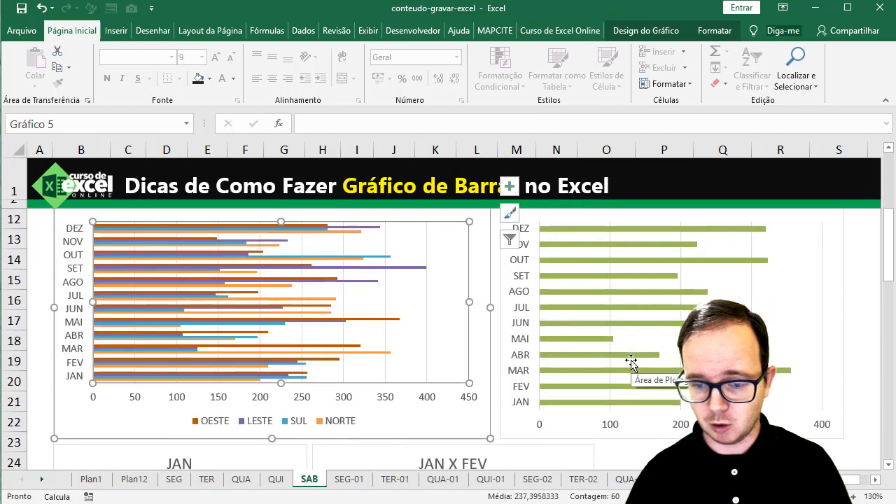
Examine the NORTE chart's monthly bars, and compare the regional bars in the JAN and JAN X FEV charts
click(668, 320)
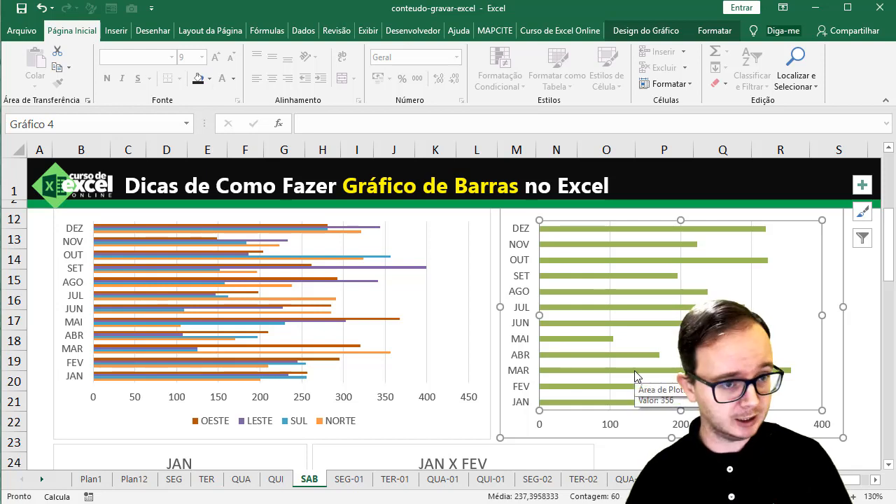
scroll(610, 372, up, 2)
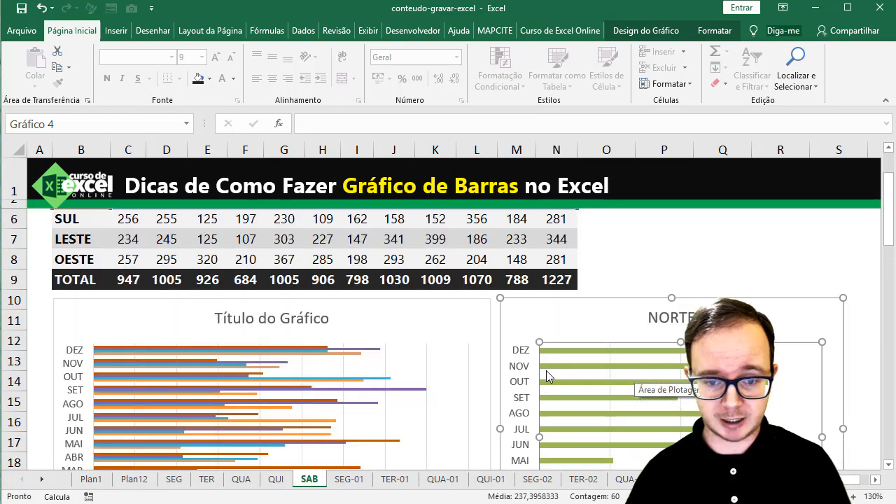
scroll(606, 395, down, 1)
scroll(606, 394, down, 1)
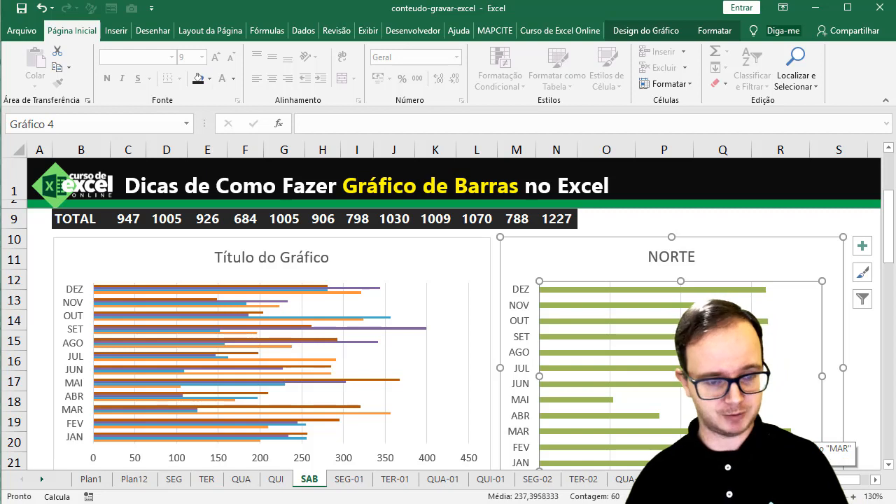
scroll(448, 337, down, 2)
scroll(449, 336, up, 1)
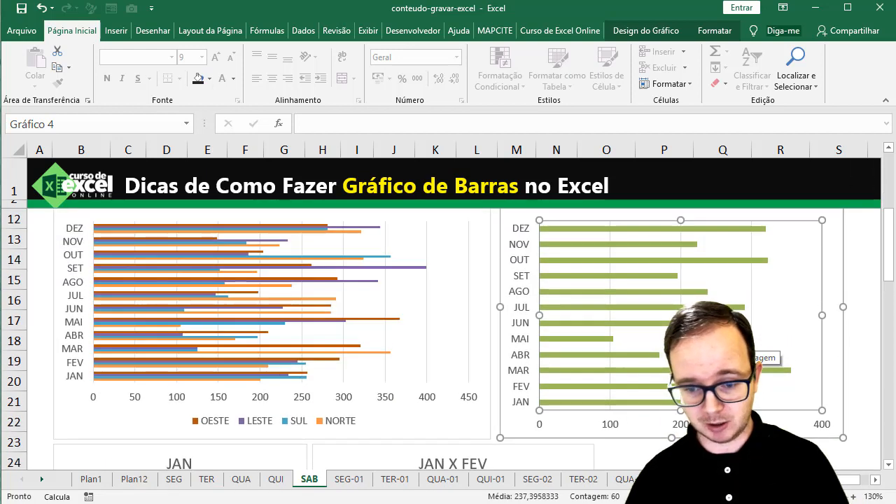
scroll(778, 375, down, 3)
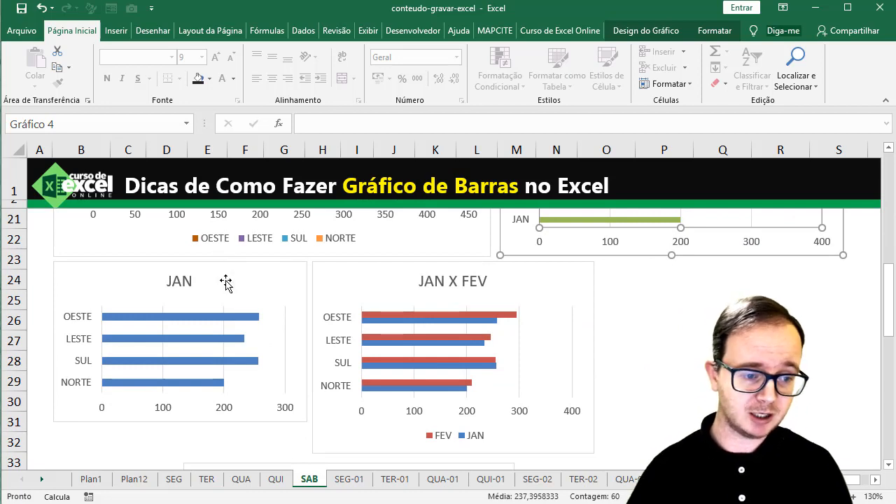
click(226, 281)
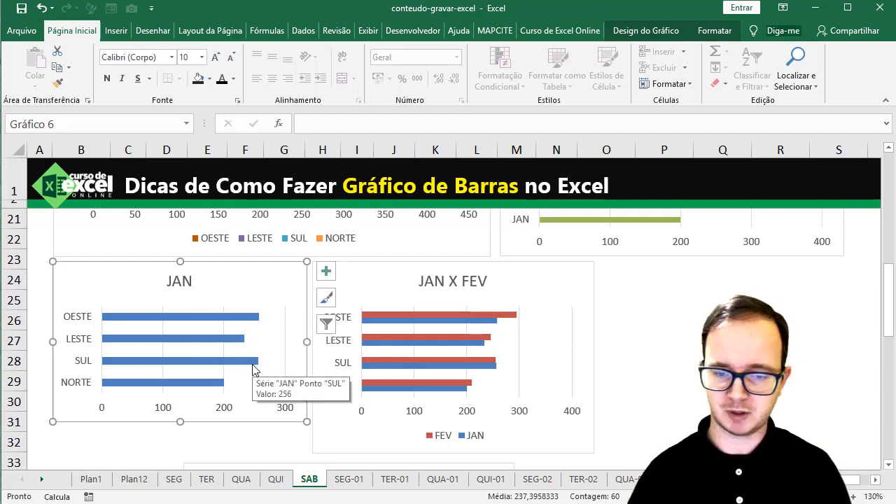
click(518, 279)
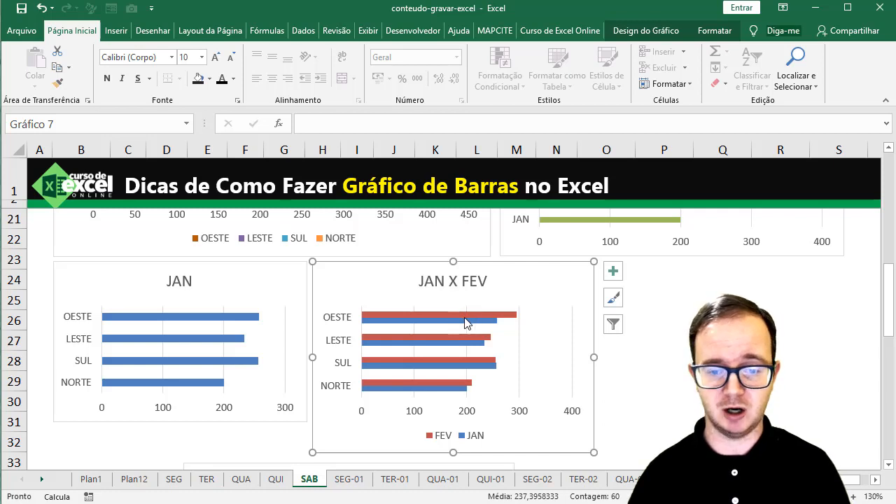
mouse_move(518, 318)
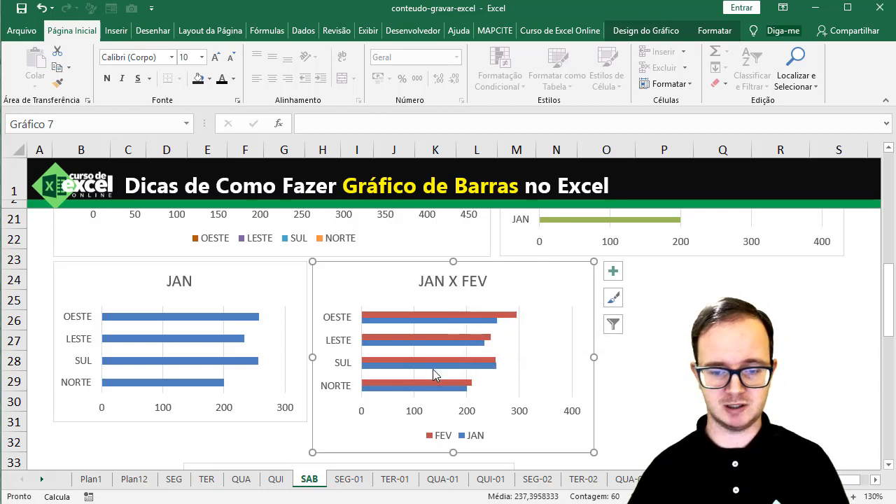
mouse_move(443, 367)
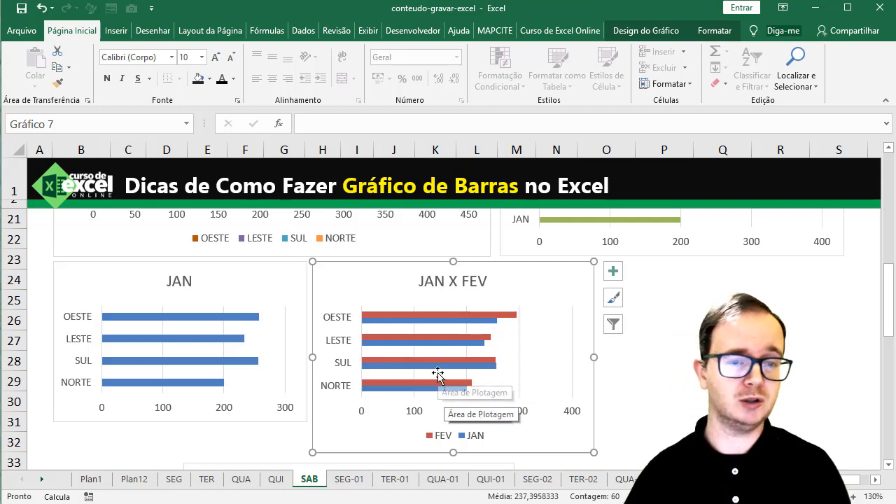
Switch the month of the DESEMPENHO NO MÊS chart to AGO, and finally to OUT
scroll(438, 375, down, 4)
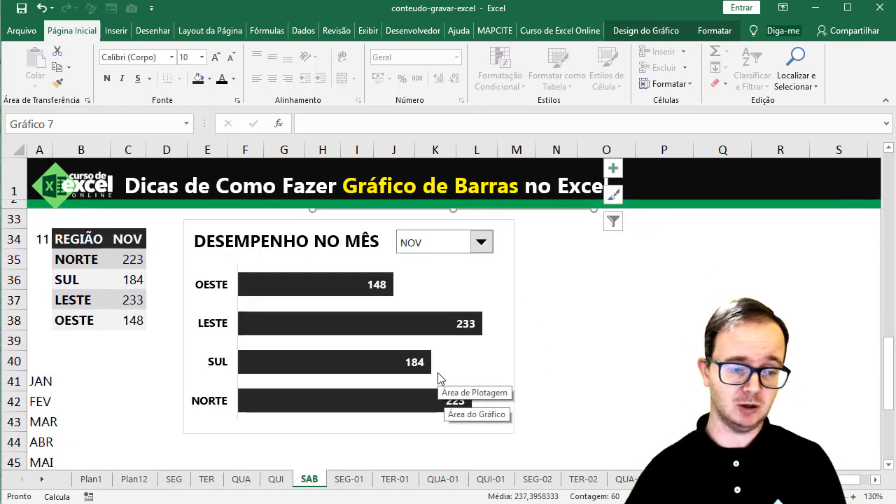
click(481, 244)
click(430, 284)
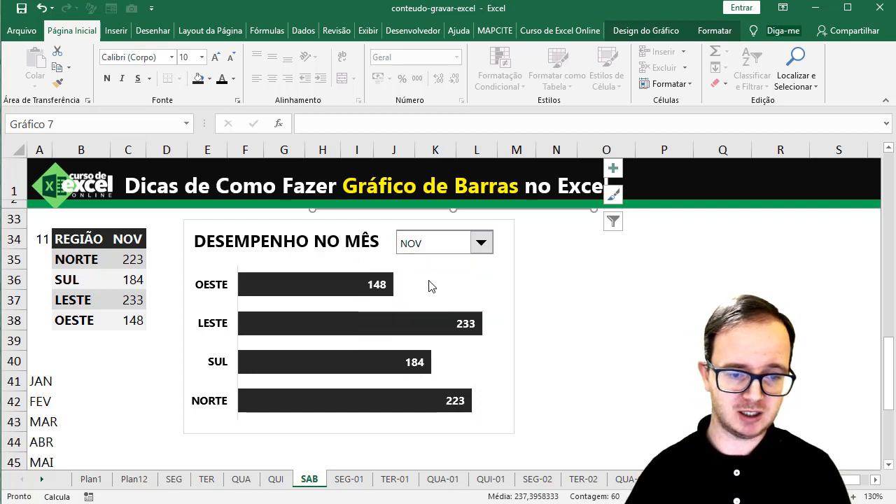
click(481, 243)
click(459, 300)
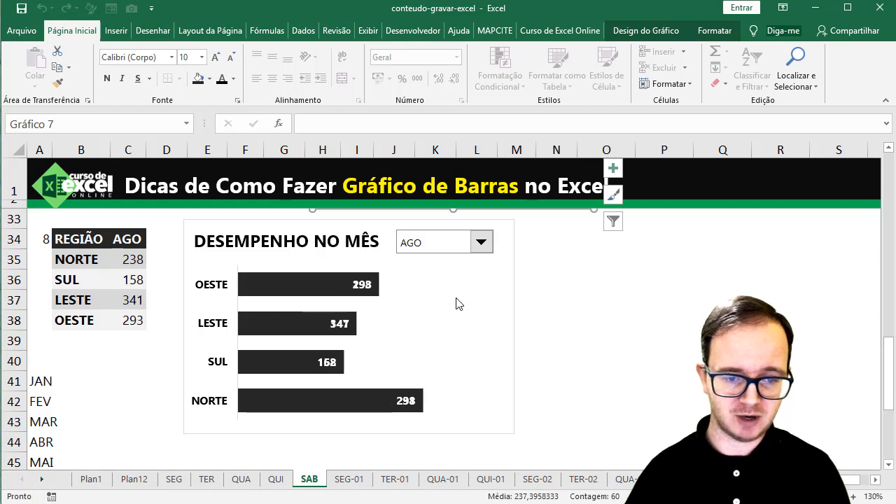
click(482, 244)
click(439, 319)
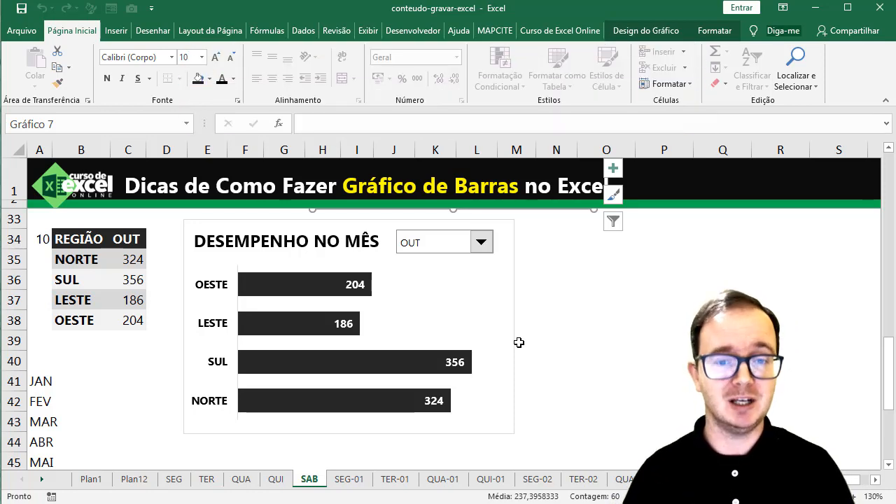
Delete the multi-region, JAN X FEV, NORTE and JAN bar charts beneath the data table
scroll(519, 343, up, 8)
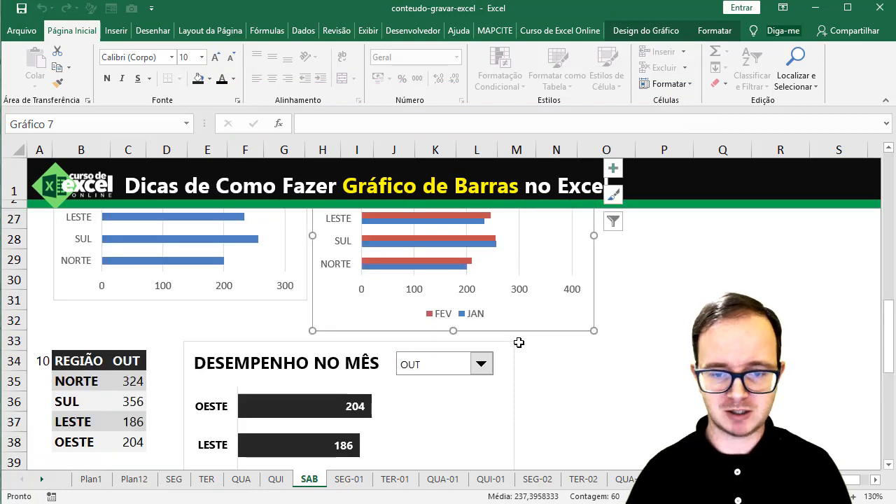
click(474, 257)
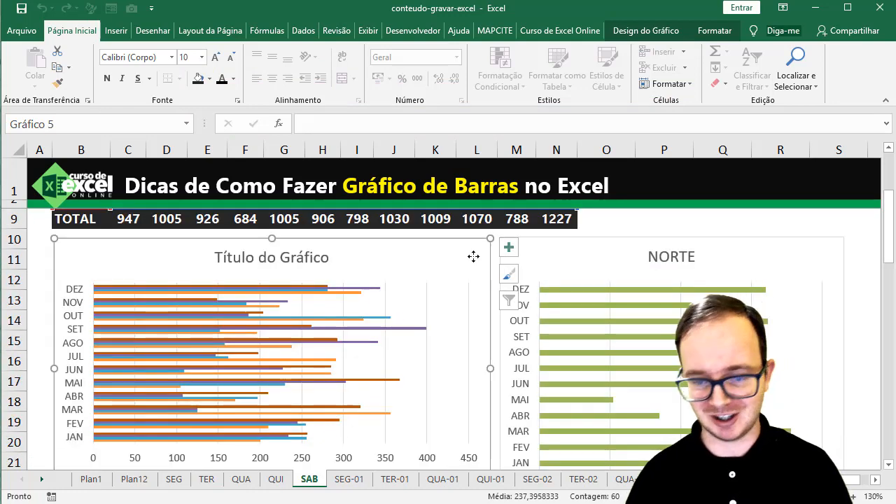
key(Delete)
click(551, 253)
scroll(378, 329, down, 2)
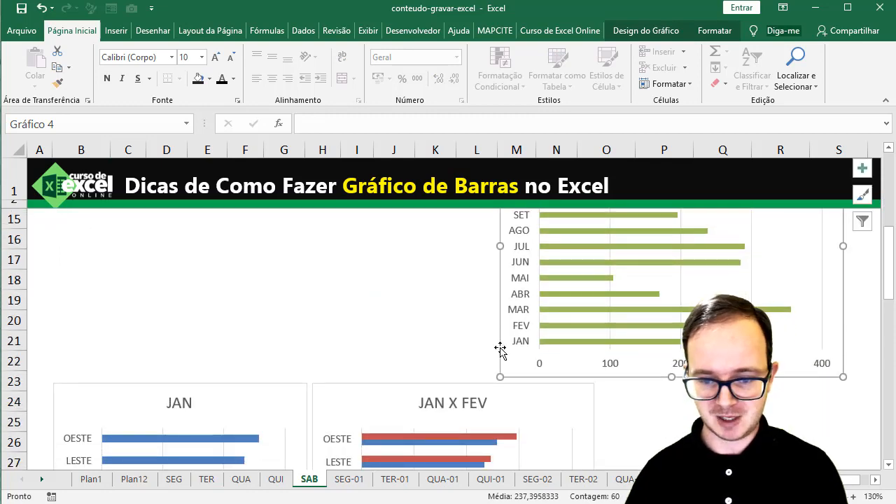
click(520, 386)
key(Delete)
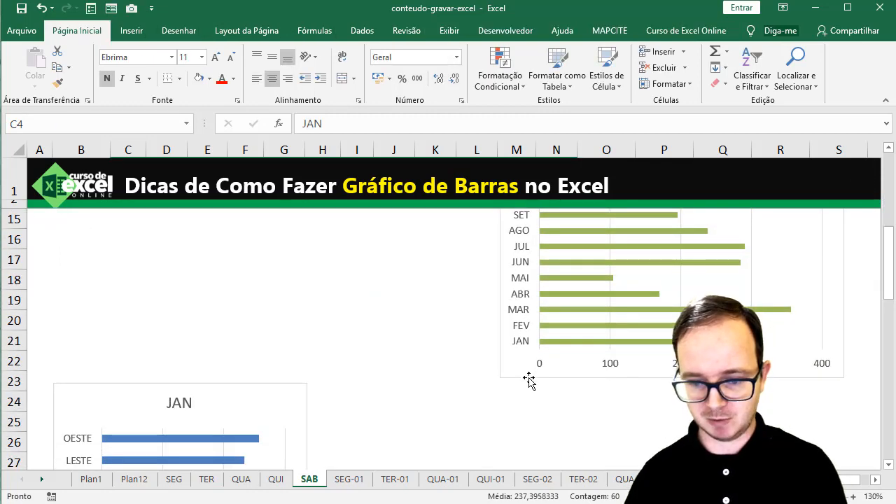
click(525, 374)
key(Delete)
click(302, 398)
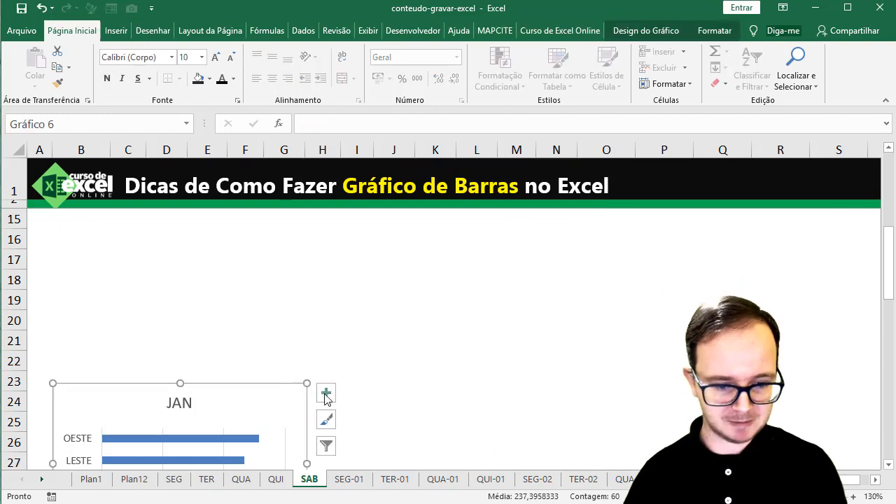
key(Delete)
scroll(374, 378, up, 4)
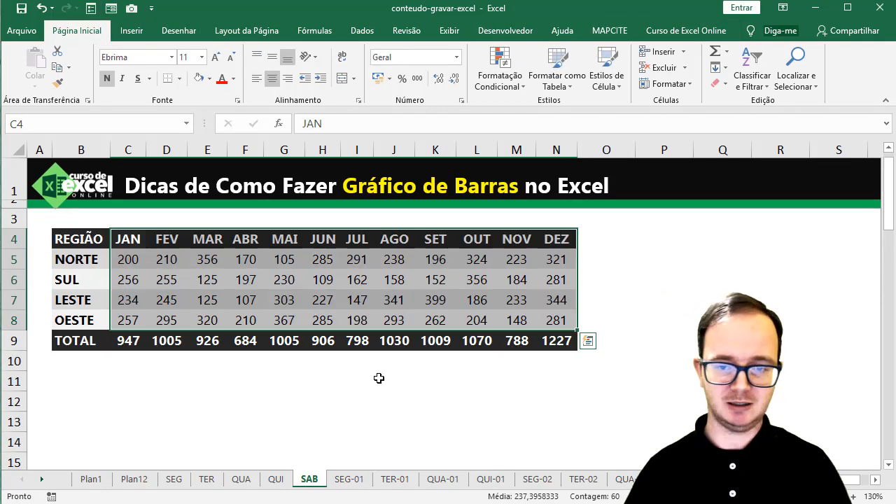
Insert a 2D clustered bar chart from the region names and JAN values in B4:C8
click(661, 272)
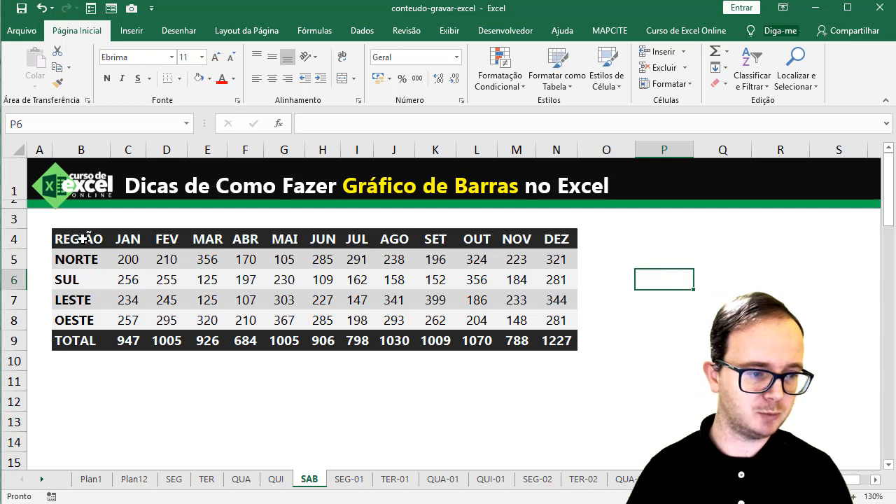
drag(78, 238, 127, 317)
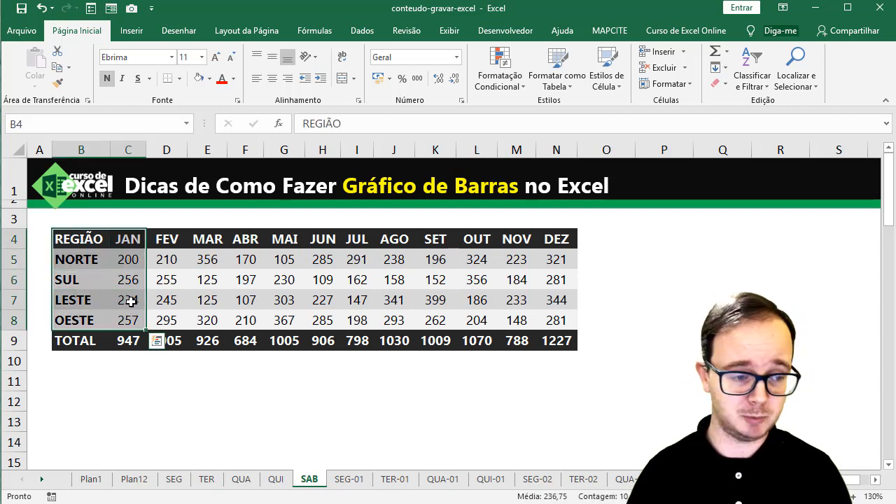
drag(94, 240, 130, 318)
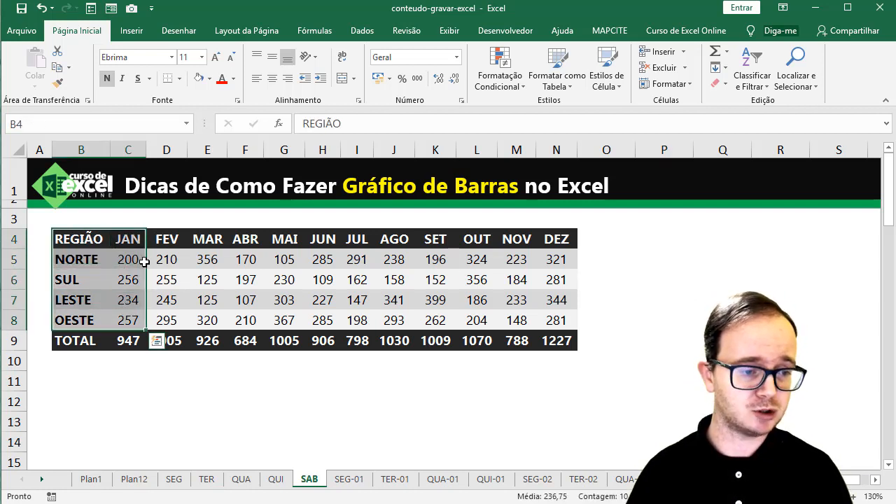
click(132, 31)
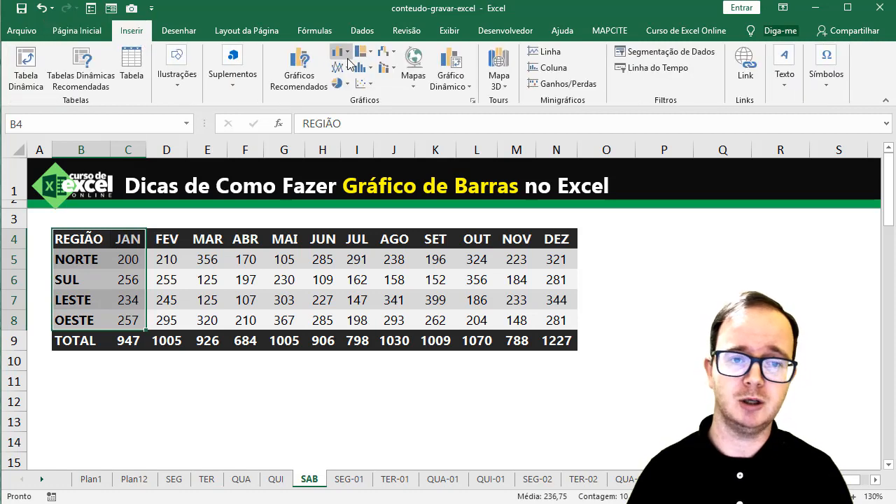
click(350, 56)
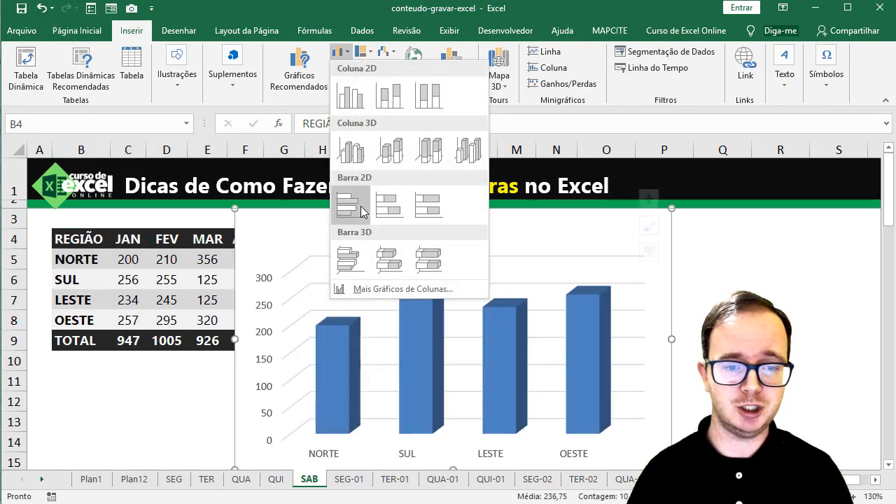
click(362, 211)
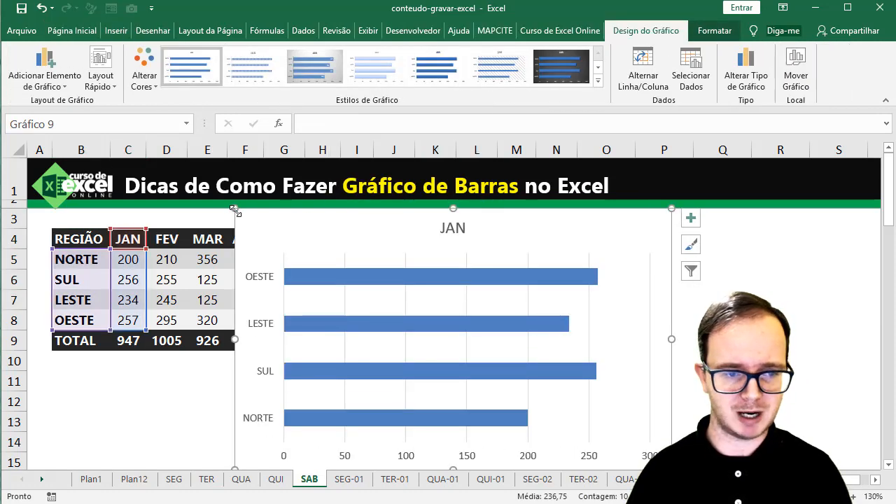
Shrink the JAN bar chart and place it directly below the table, spanning about columns B to H from row 10
drag(253, 214, 79, 360)
scroll(409, 377, down, 1)
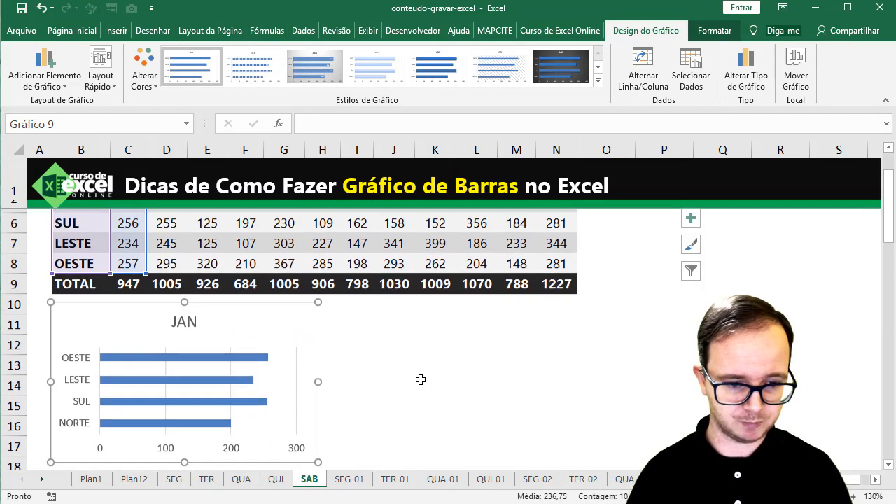
scroll(421, 379, up, 1)
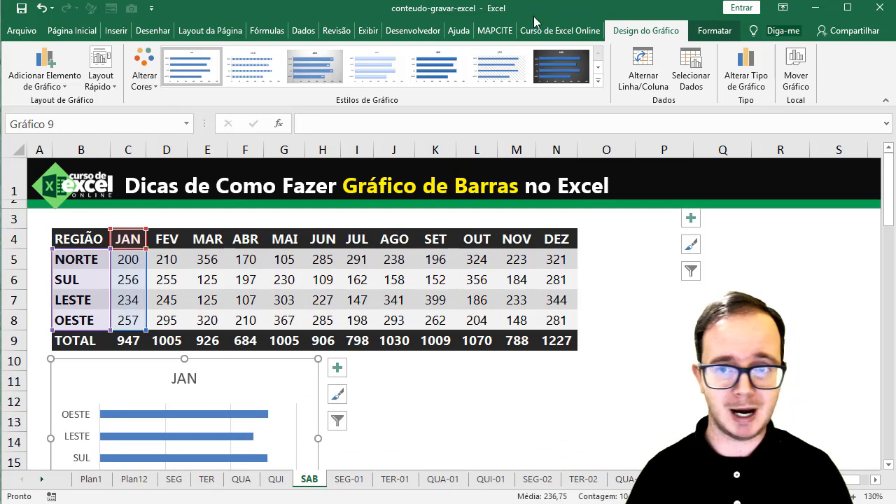
Insert a 2D clustered bar chart from the region names in B4:B8 and the FEV values in D4:D8
double_click(645, 31)
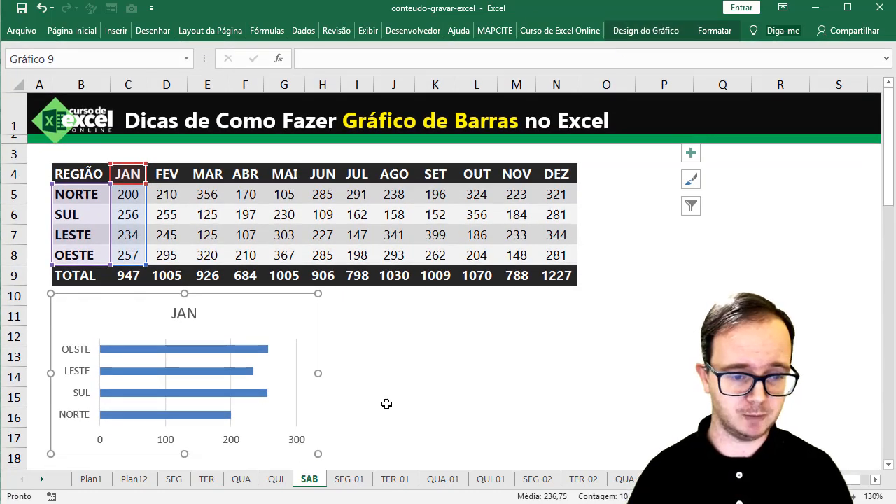
click(381, 400)
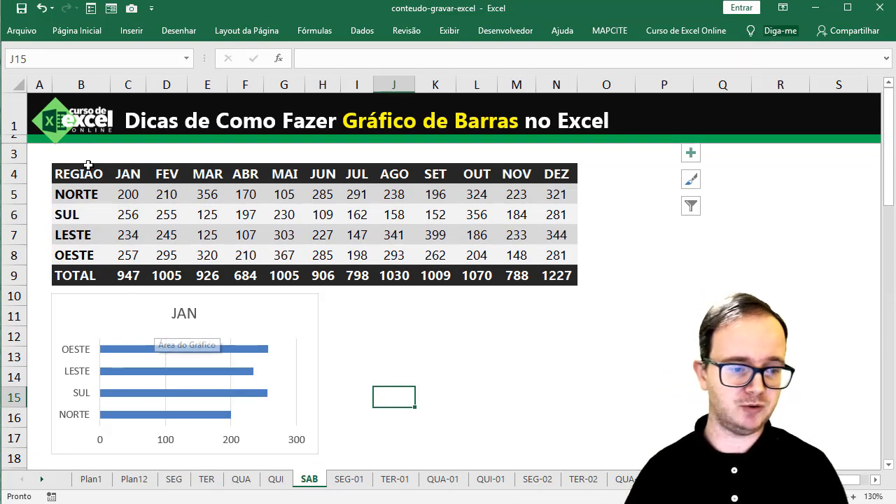
drag(80, 174, 77, 253)
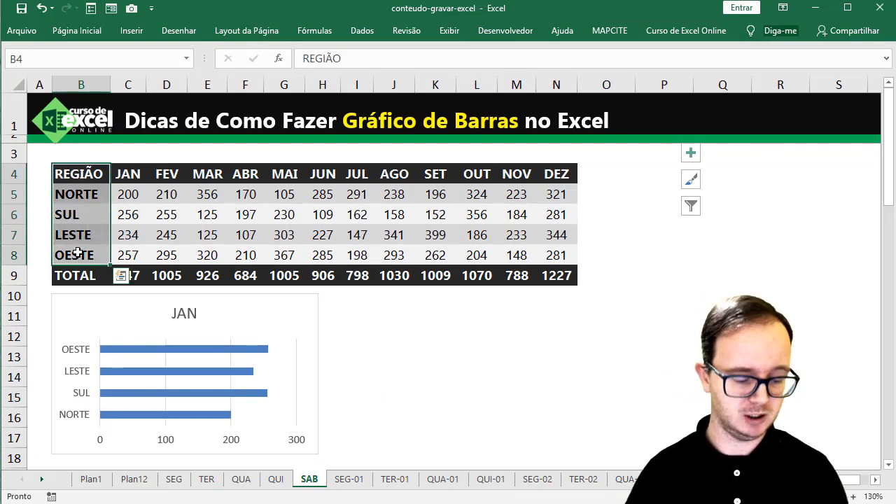
drag(175, 175, 176, 214)
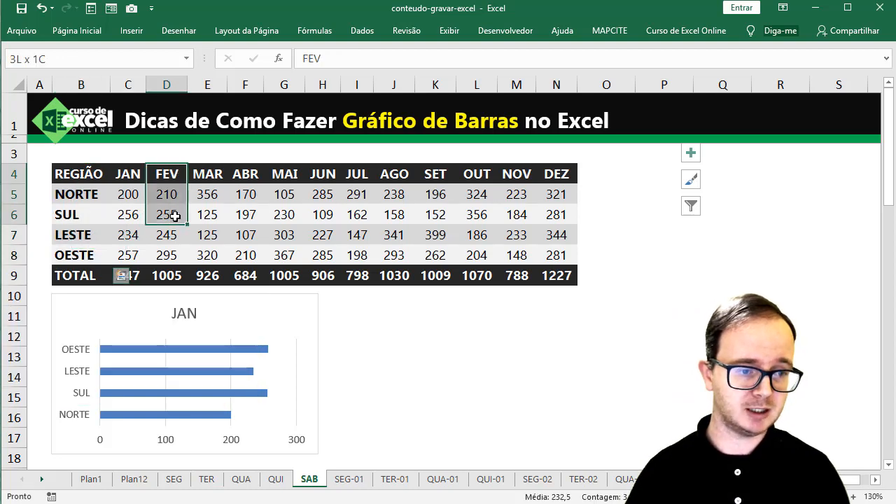
drag(70, 174, 70, 255)
drag(166, 174, 166, 256)
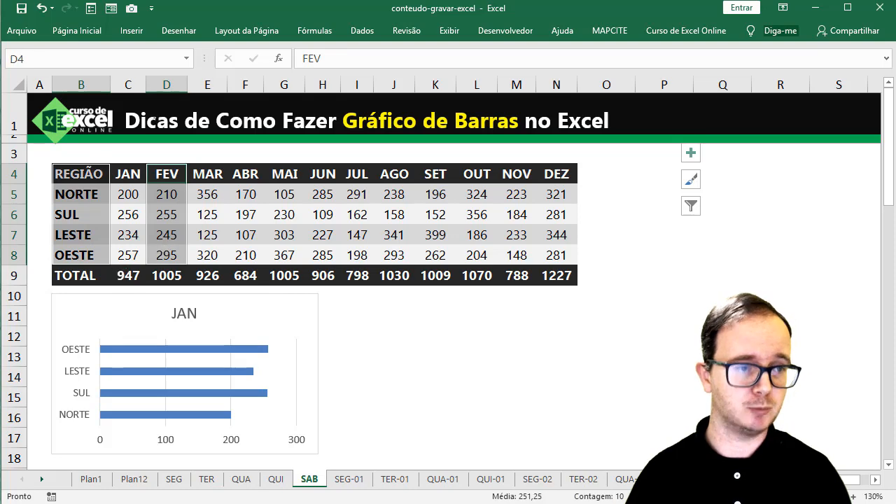
click(131, 31)
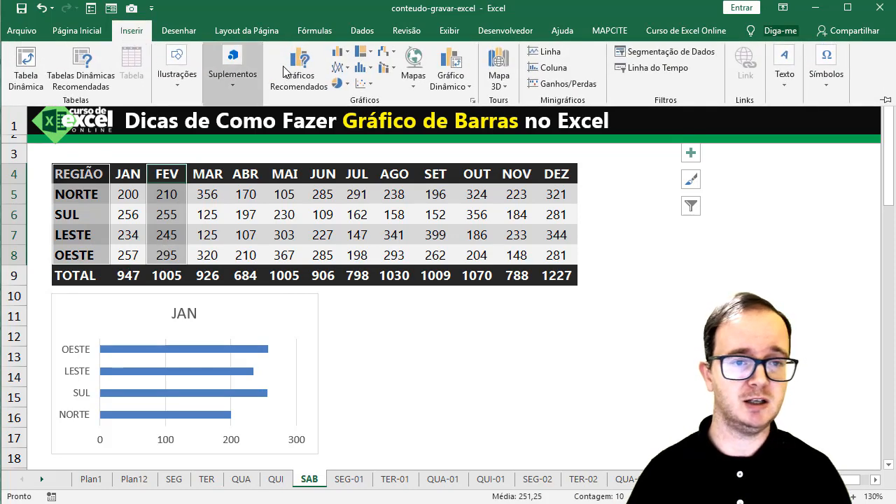
click(340, 52)
click(345, 204)
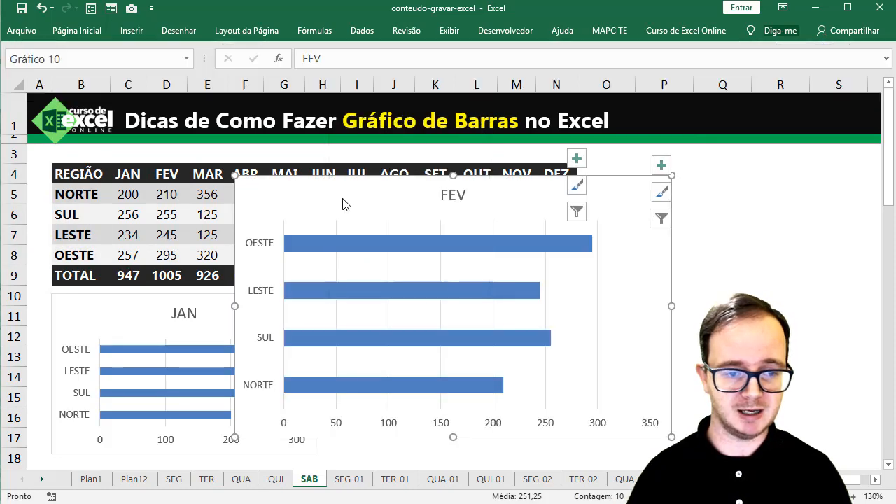
Place the FEV bar chart beside the JAN chart and resize it to match its height, spanning about columns I to N
drag(235, 175, 365, 295)
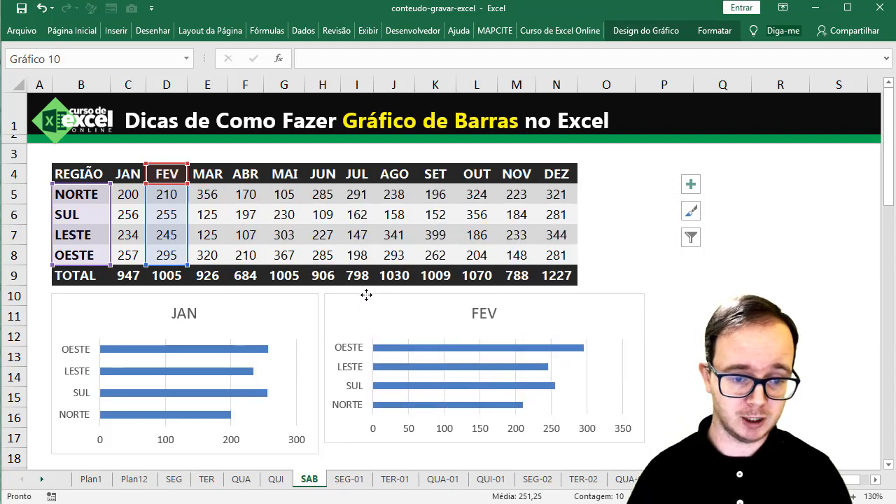
drag(645, 368, 529, 369)
scroll(491, 375, down, 1)
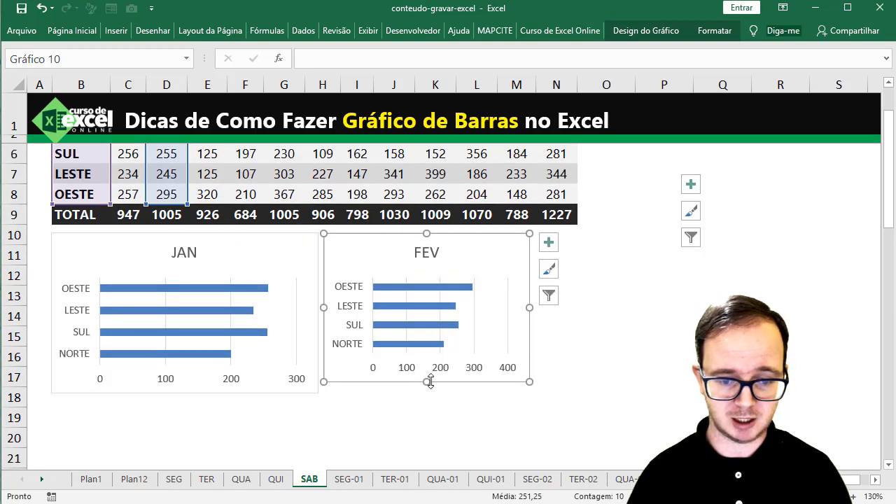
drag(427, 381, 427, 393)
drag(530, 313, 577, 313)
click(641, 337)
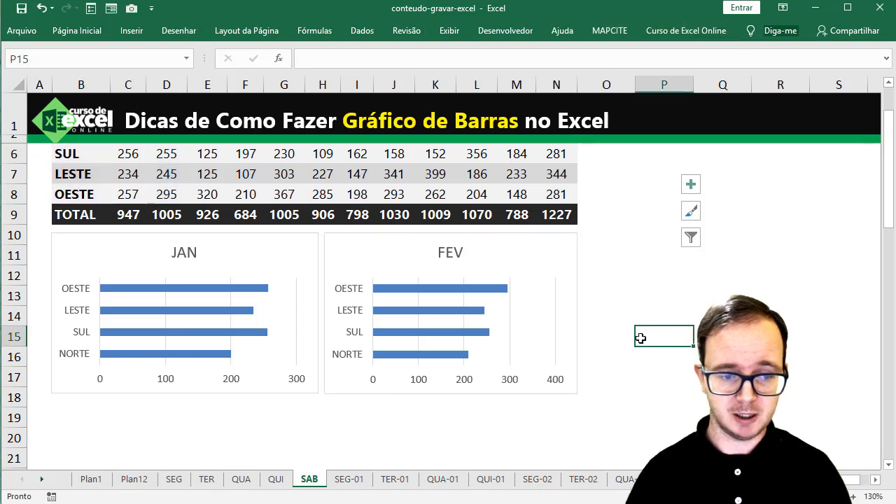
Narrow the JAN chart to about columns B to G, then move the FEV chart next to it and narrow it to a similar width
click(284, 316)
mouse_move(315, 313)
mouse_down()
mouse_move(290, 312)
mouse_move(302, 313)
mouse_up()
click(322, 311)
drag(575, 314, 550, 313)
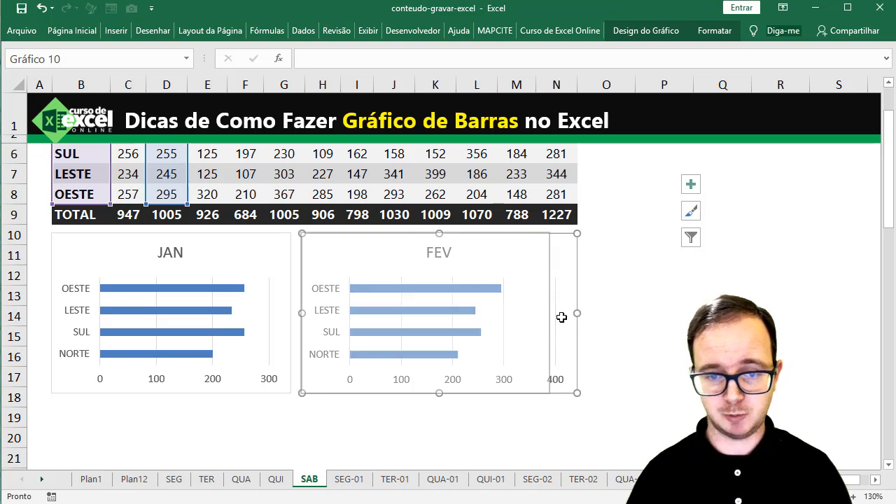
click(620, 333)
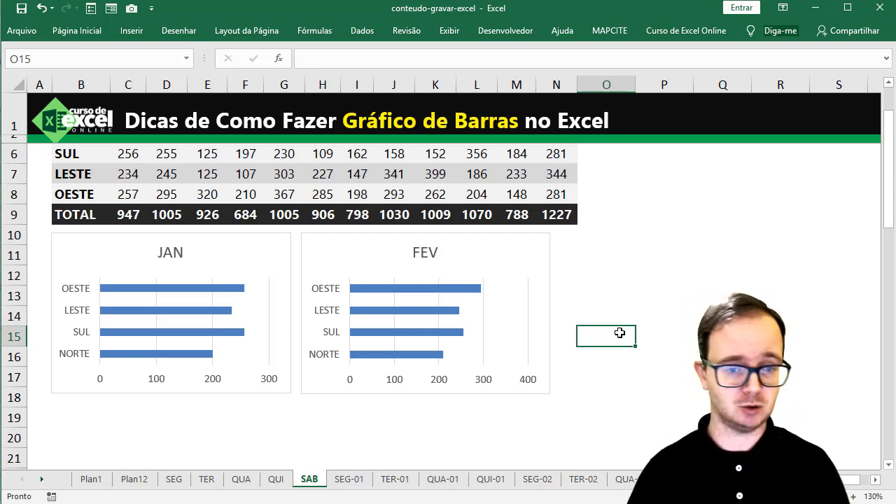
Delete the FEV and JAN bar charts beneath the data table
click(516, 388)
key(Delete)
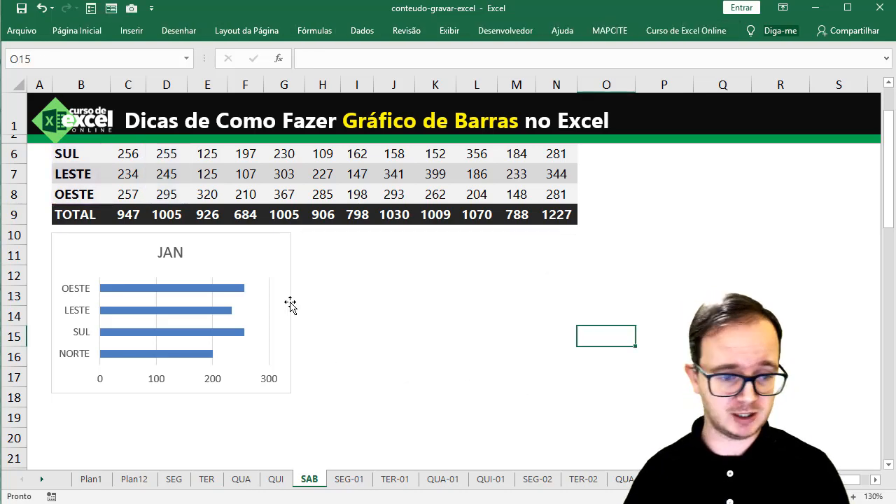
click(290, 303)
key(Delete)
scroll(313, 345, up, 1)
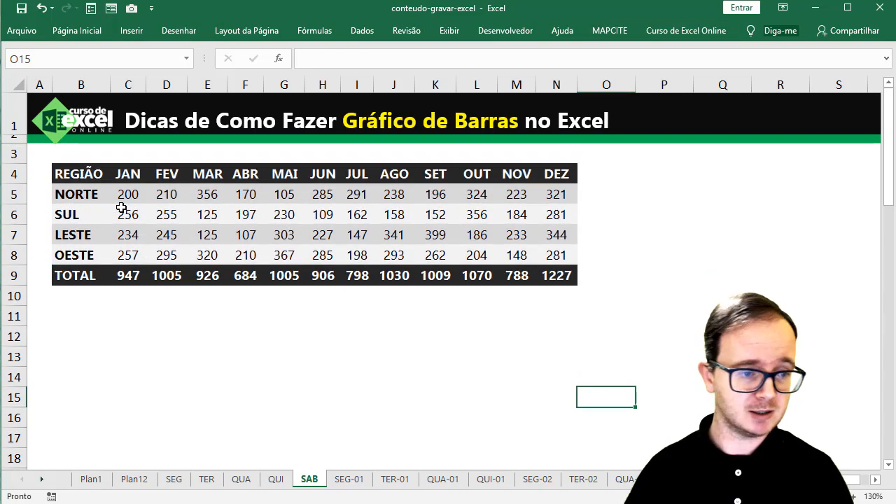
Insert a 2D clustered bar chart comparing JAN and FEV by region from B4:D8
drag(77, 172, 176, 257)
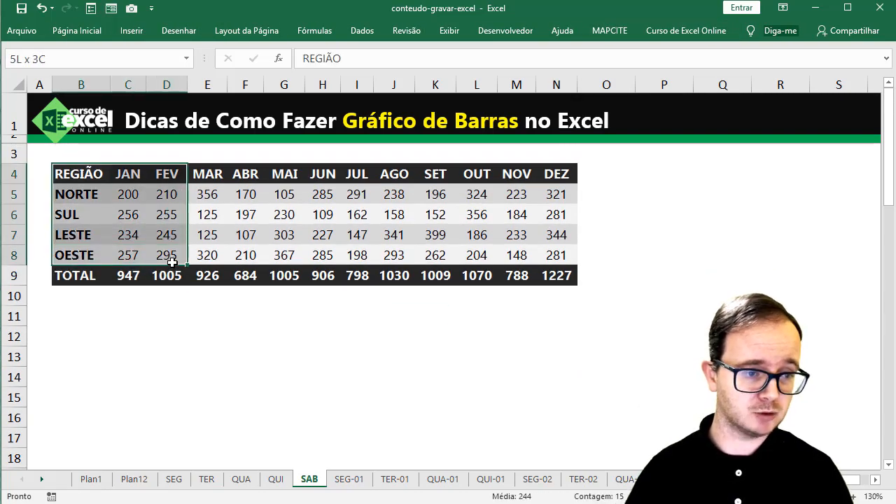
click(131, 30)
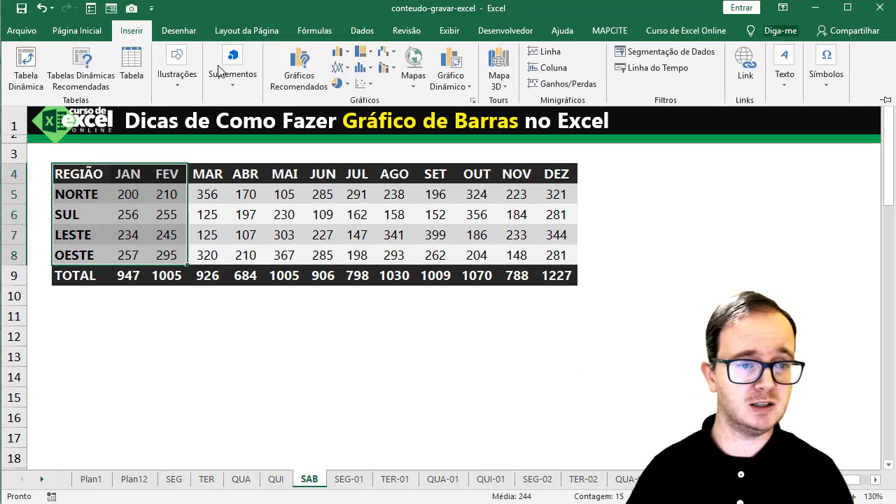
click(350, 55)
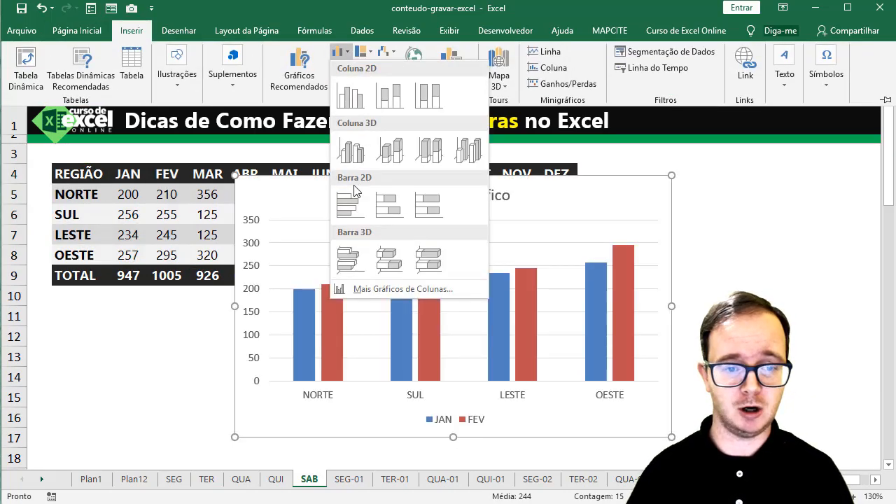
click(348, 205)
Move the JAN and FEV comparison chart directly below the table and shrink it to about columns B to I, rows 10 to 20
drag(310, 180, 126, 300)
scroll(501, 351, down, 2)
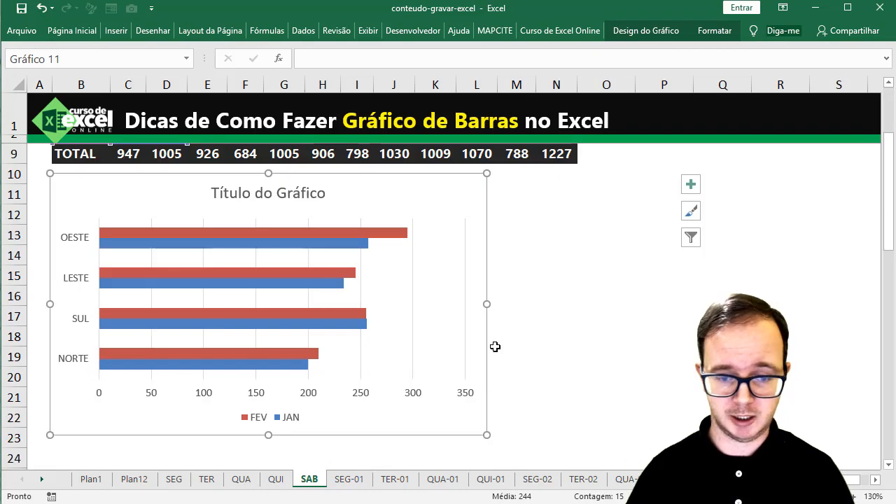
drag(487, 303, 373, 316)
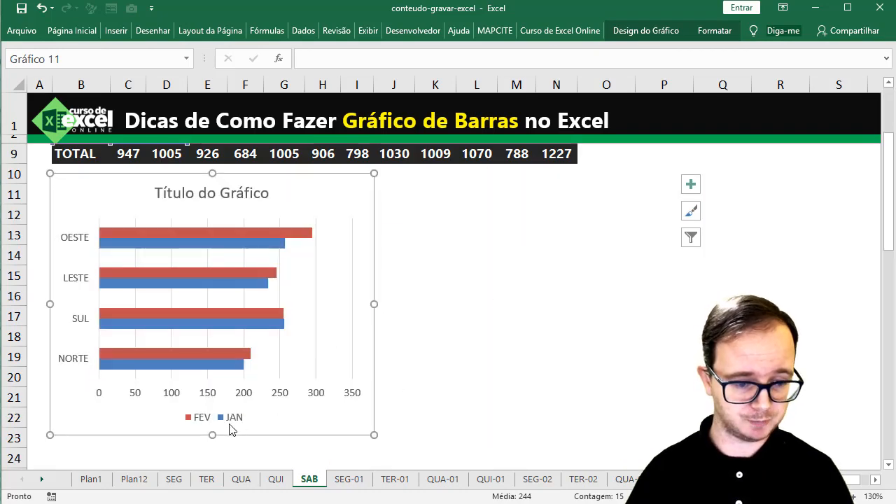
drag(212, 433, 208, 392)
click(410, 340)
Insert a 2D clustered bar chart from the region names in B4:B8 and the MAR and ABR values in E4:F8
scroll(409, 341, up, 2)
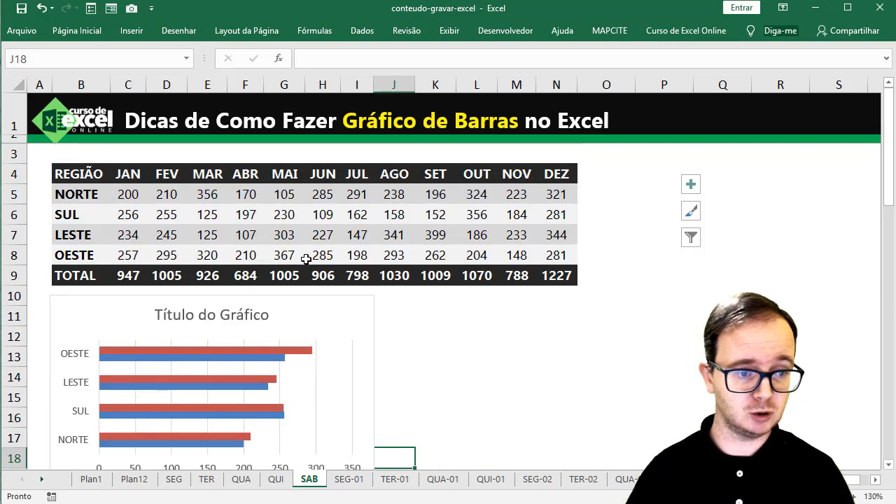
drag(91, 173, 87, 254)
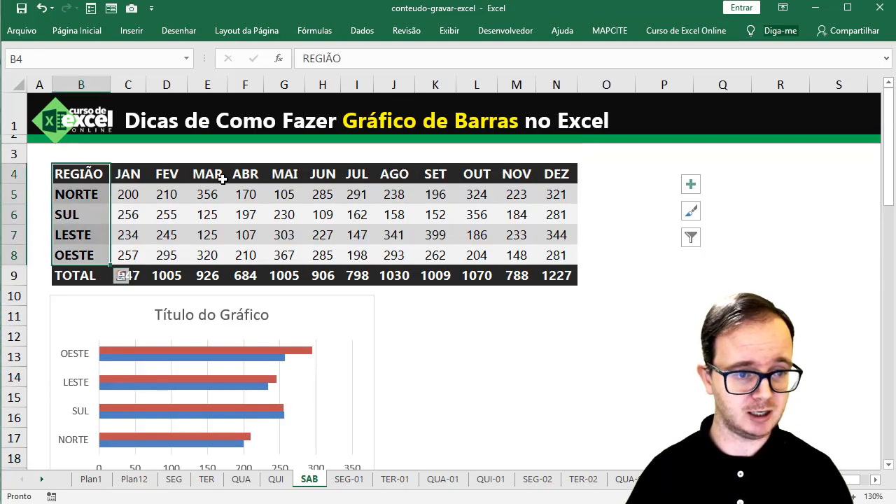
drag(217, 175, 244, 254)
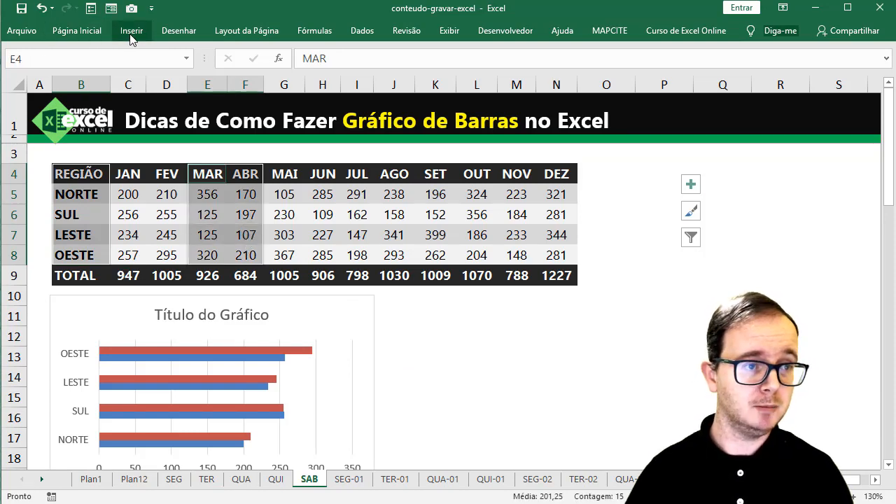
click(131, 31)
click(351, 58)
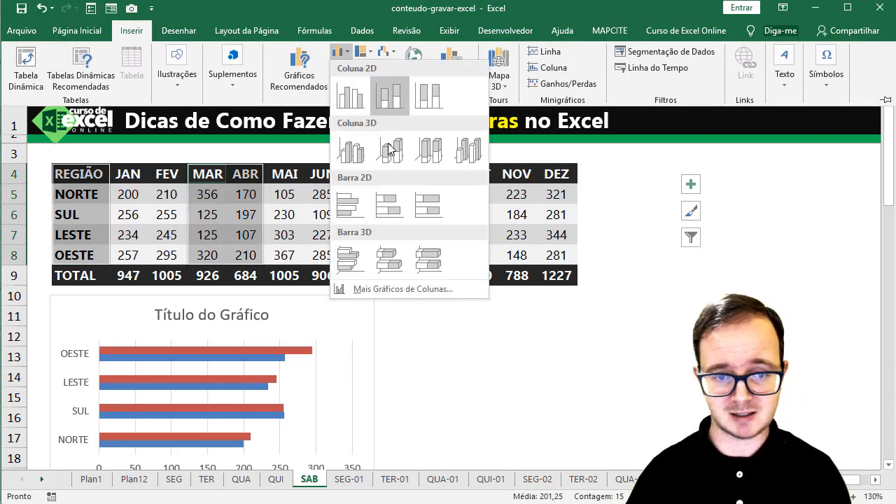
Place the MAR and ABR chart beside the JAN and FEV chart and narrow it to about columns J to O
drag(293, 179, 442, 297)
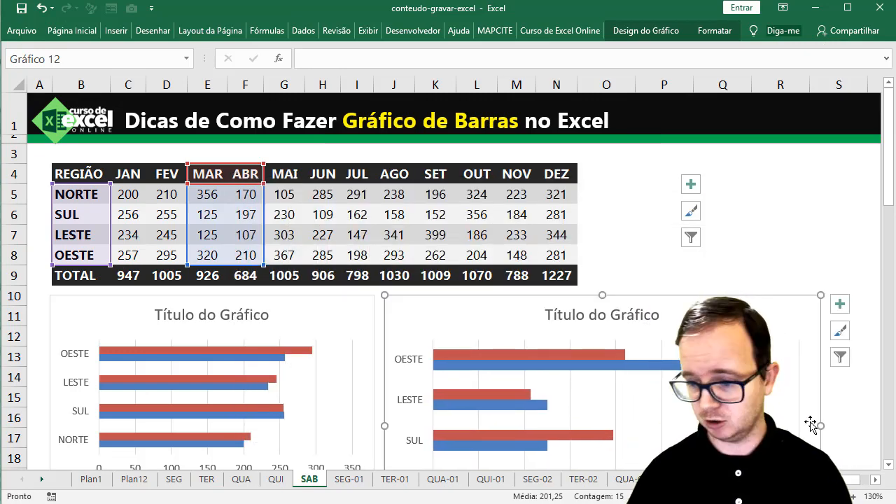
drag(820, 426, 632, 425)
click(660, 389)
scroll(661, 387, down, 1)
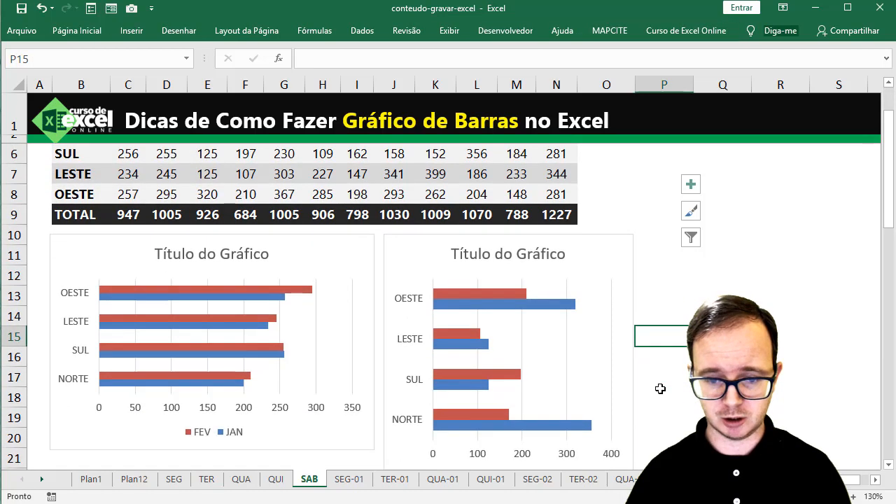
Narrow the JAN and FEV chart to about columns B to H, and fit the MAR and ABR chart beside it at a similar height
click(375, 343)
drag(375, 342, 315, 339)
click(513, 239)
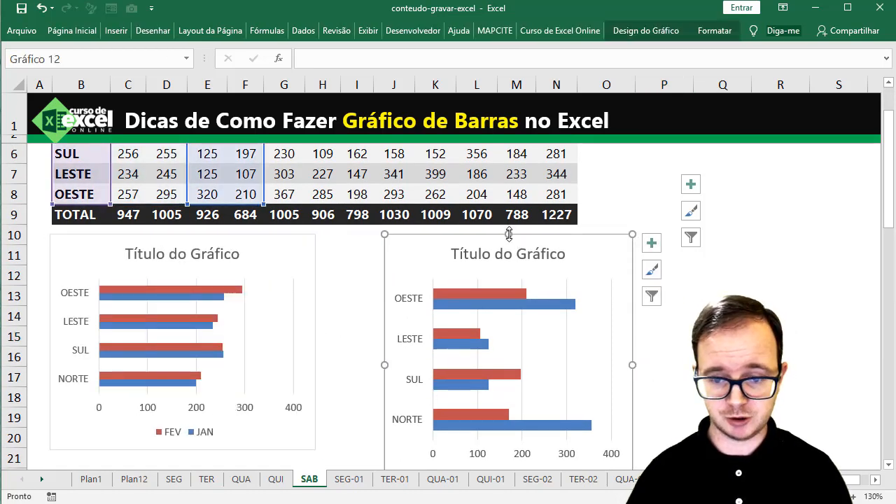
drag(512, 235, 462, 232)
click(592, 369)
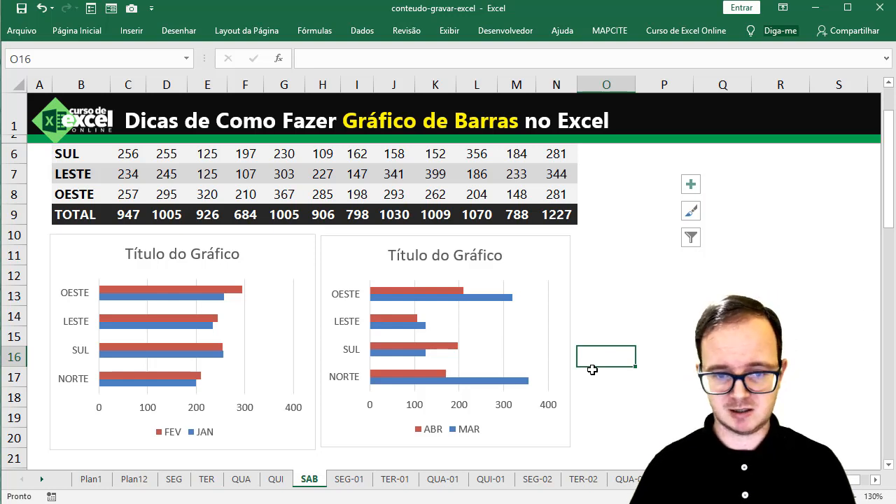
Delete the MAR and ABR chart and the JAN and FEV chart below the table
click(568, 318)
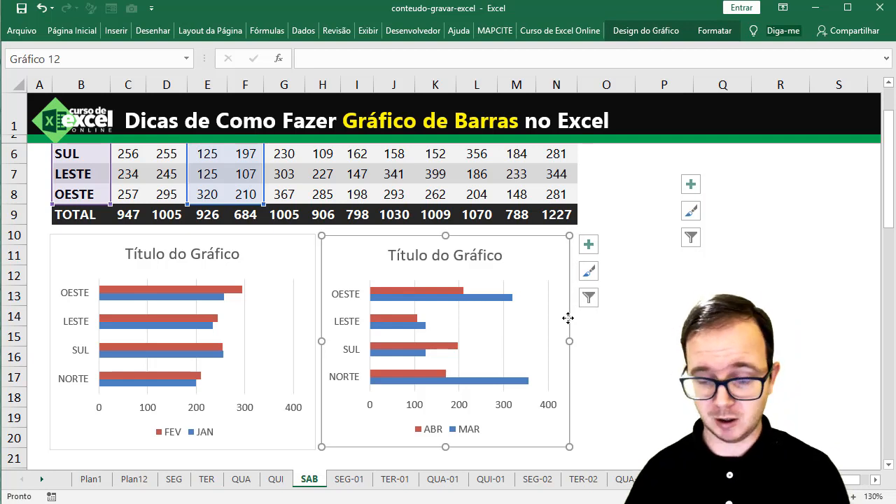
key(Delete)
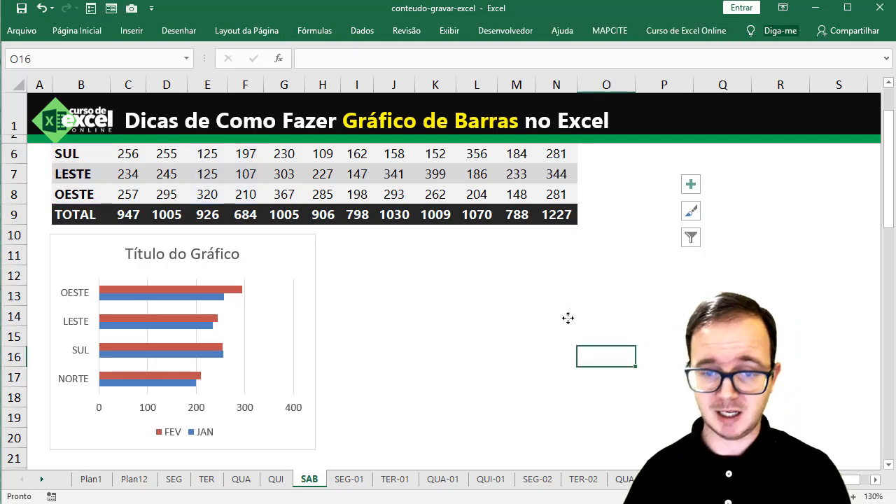
click(313, 306)
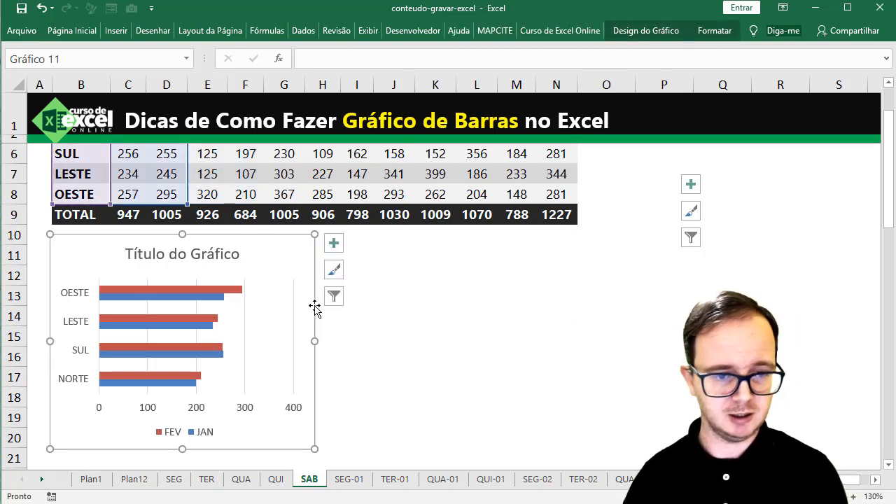
key(Delete)
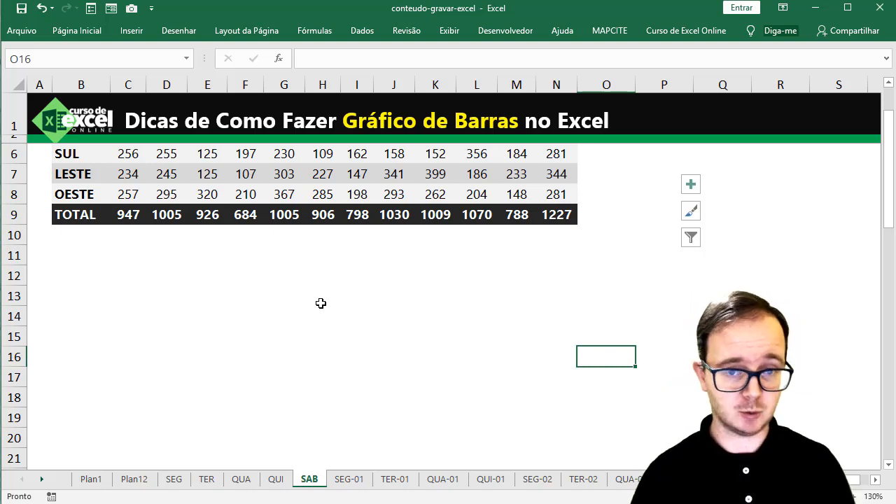
Insert a 2D clustered bar chart of the NORTE region across all months from B4:N5
scroll(321, 303, up, 2)
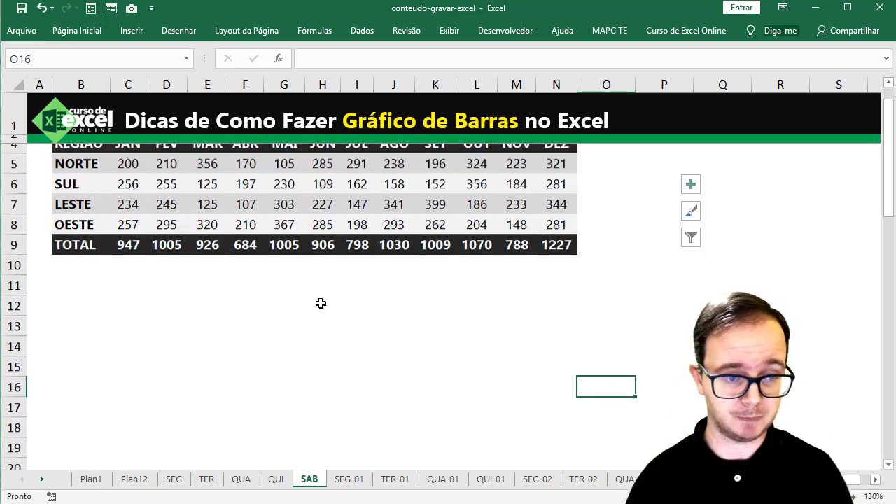
click(91, 175)
drag(140, 191, 545, 195)
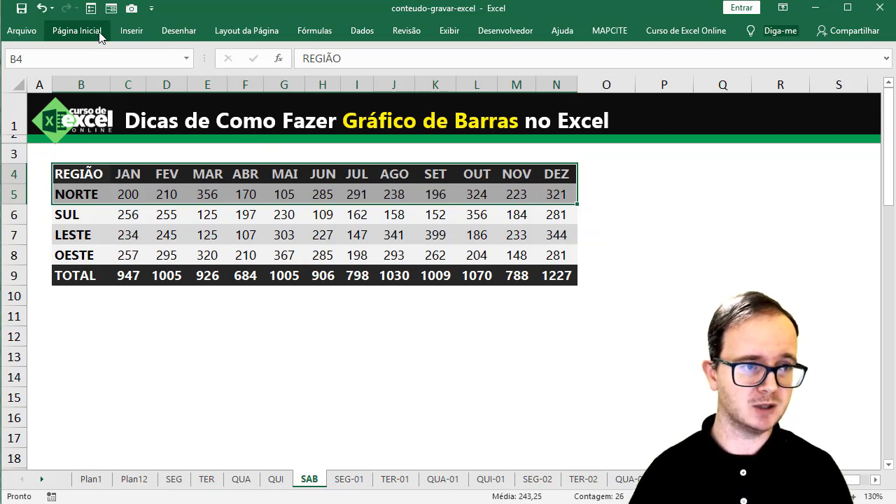
click(128, 32)
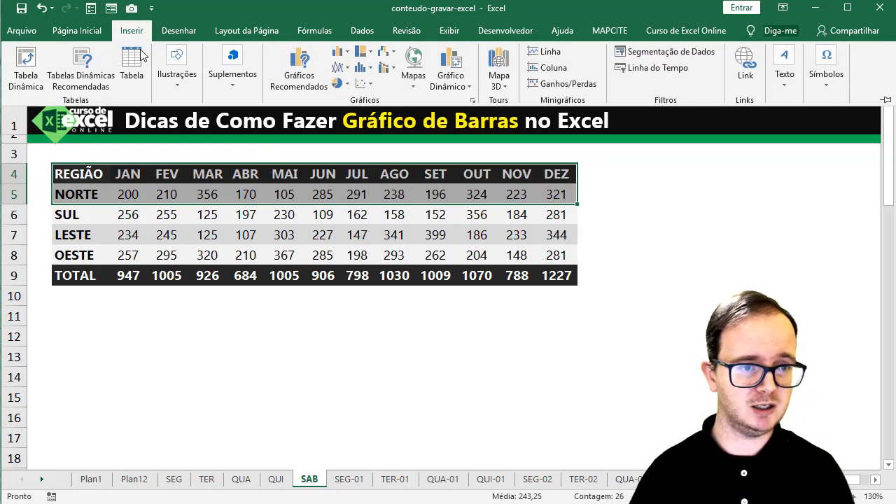
click(341, 53)
click(357, 195)
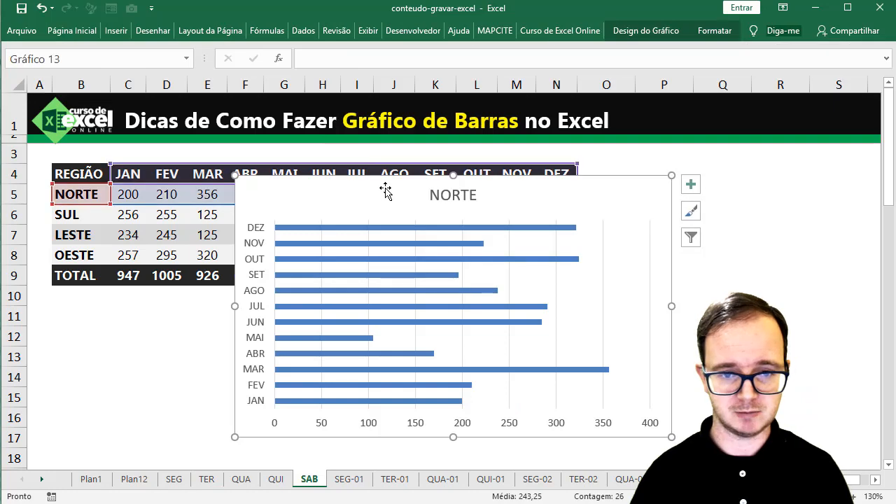
Place the NORTE bar chart directly below the table, from about column B to column L starting at row 10
drag(376, 184, 192, 292)
scroll(526, 354, down, 2)
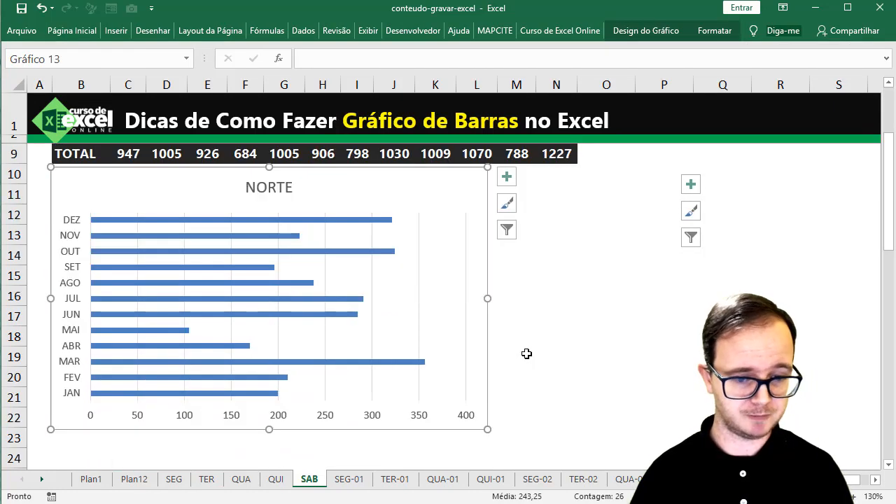
click(527, 354)
scroll(527, 353, up, 2)
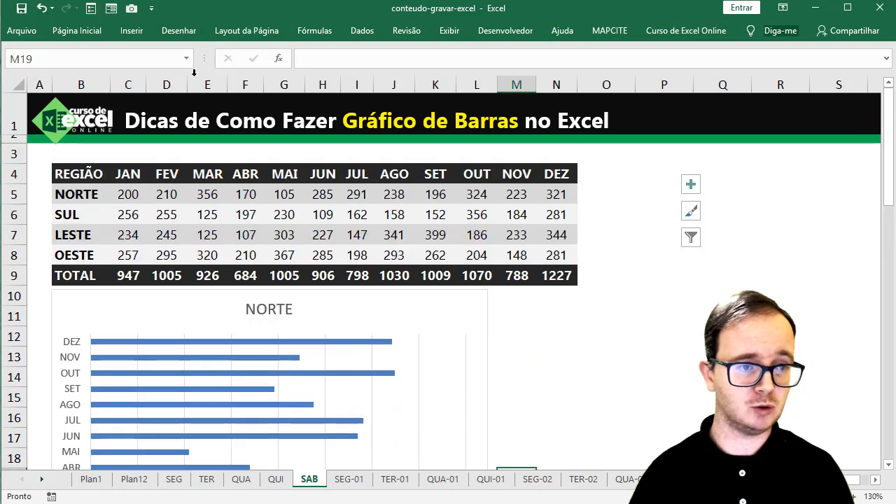
Insert a 2D clustered column chart of the NORTE region across all months from B4:N5
drag(70, 174, 557, 194)
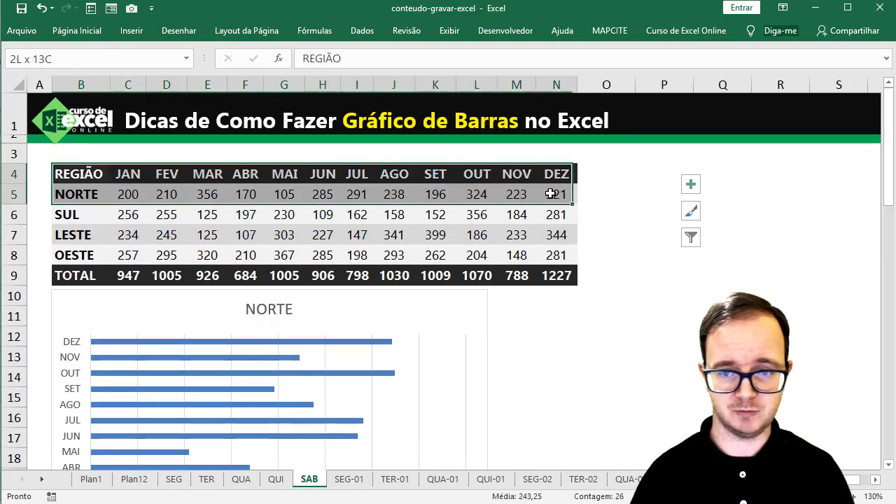
click(132, 31)
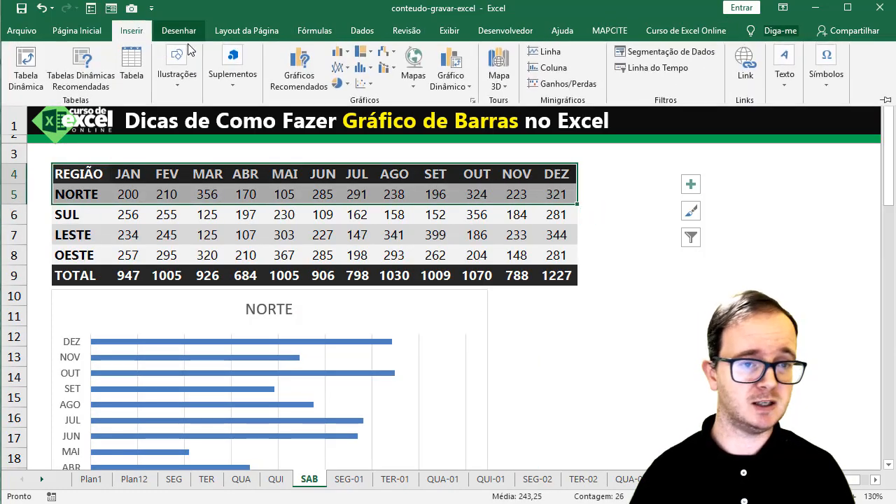
click(346, 59)
click(352, 91)
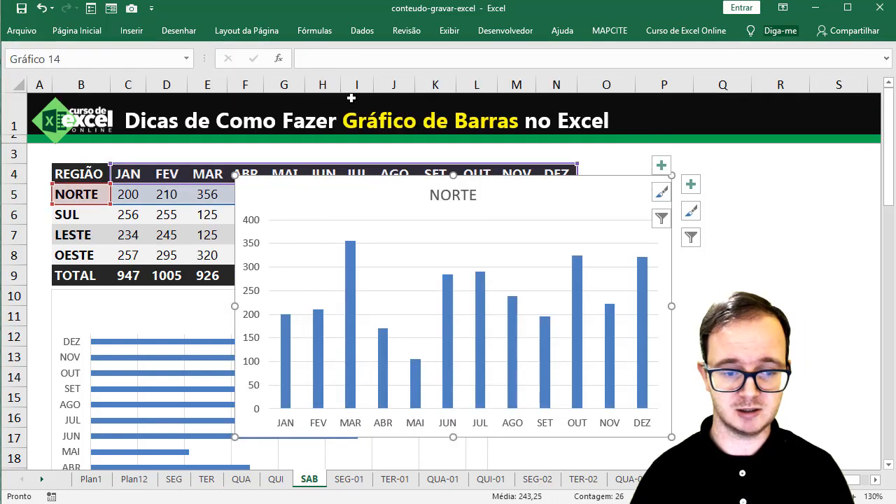
Place the NORTE column chart to the right of the NORTE bar chart, across about columns M to T
drag(354, 175, 261, 331)
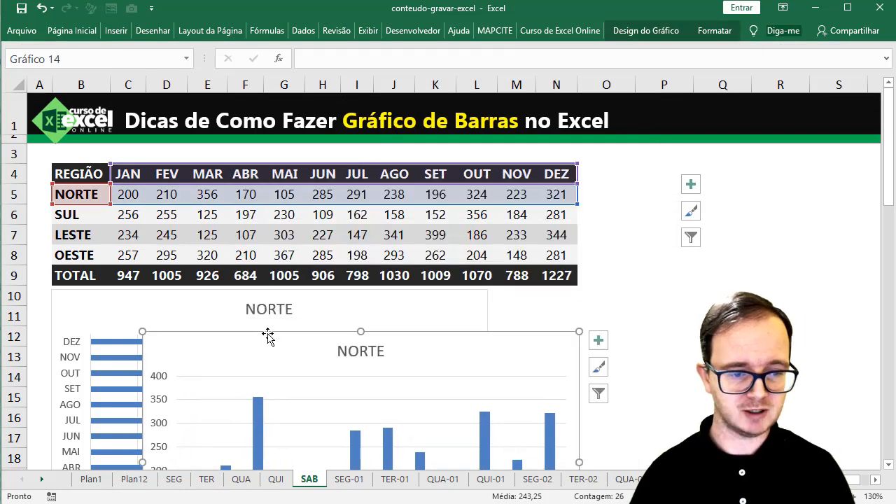
scroll(280, 266, down, 2)
drag(276, 212, 182, 432)
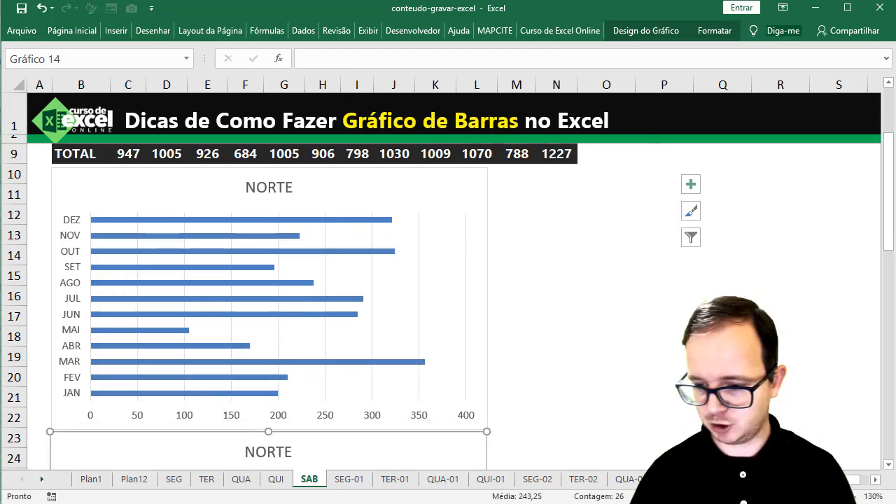
click(774, 496)
click(774, 496)
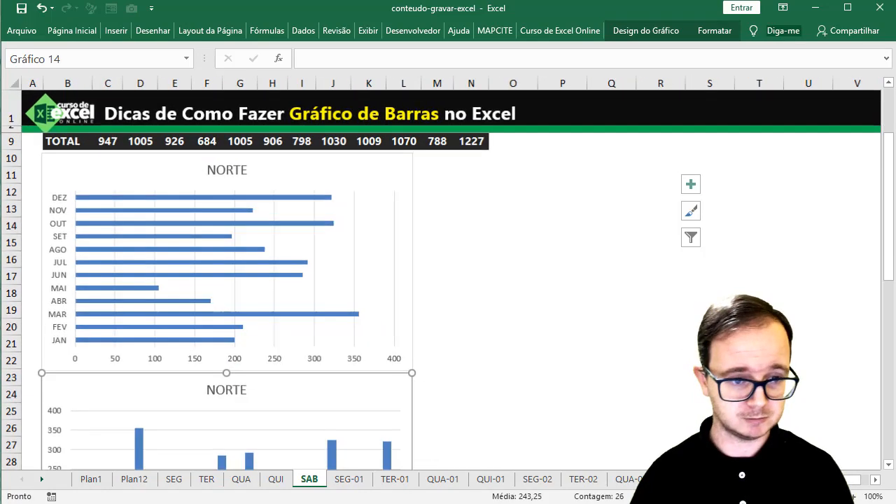
click(774, 496)
click(774, 496)
click(774, 496)
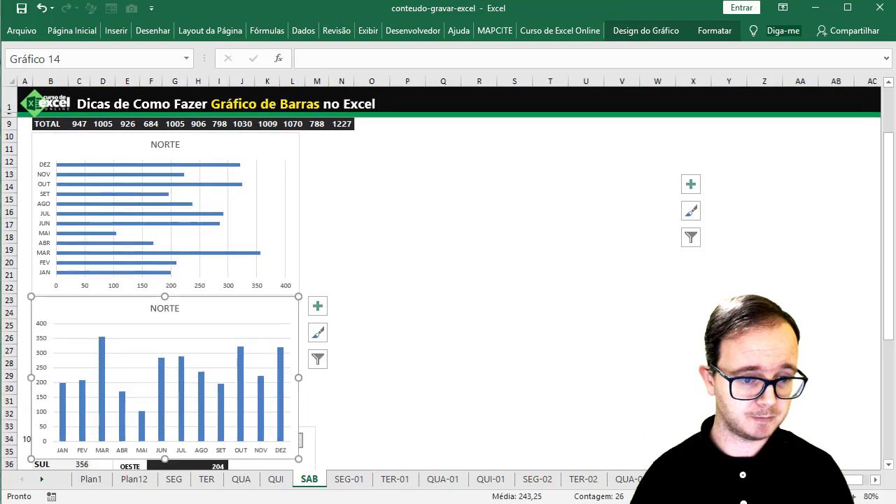
click(396, 407)
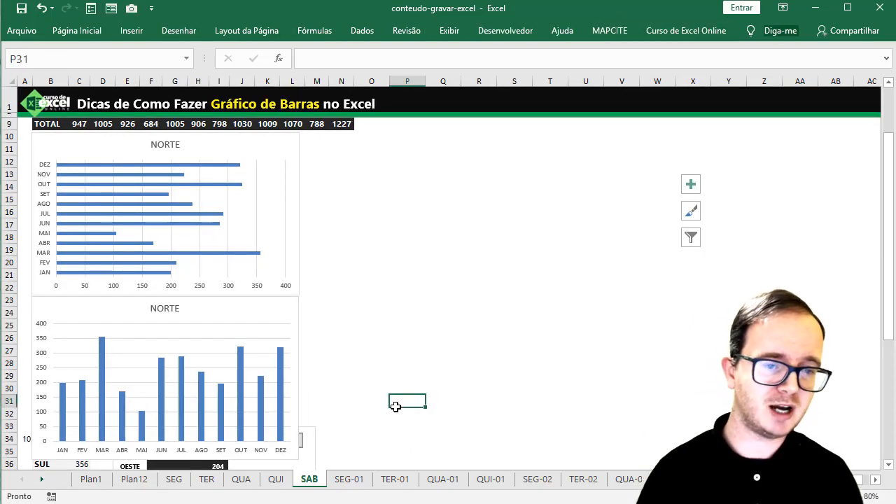
drag(300, 327, 572, 164)
click(461, 380)
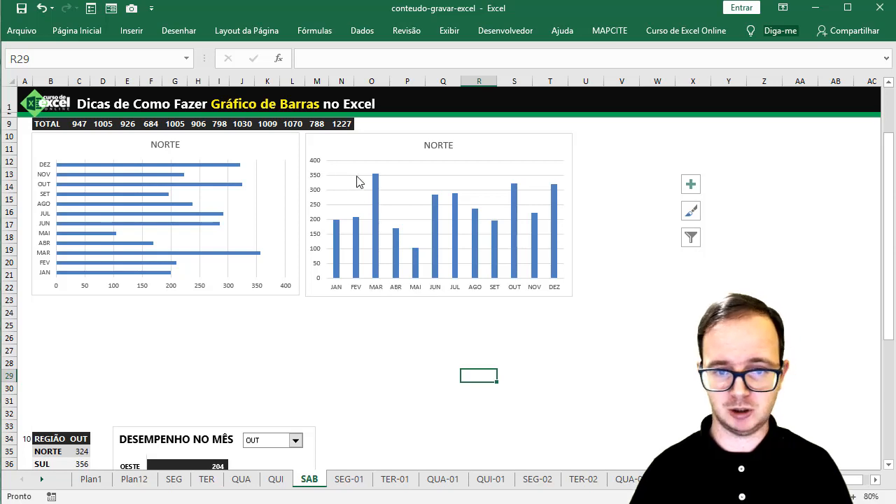
Delete the NORTE column chart and the NORTE bar chart below the table
mouse_move(374, 181)
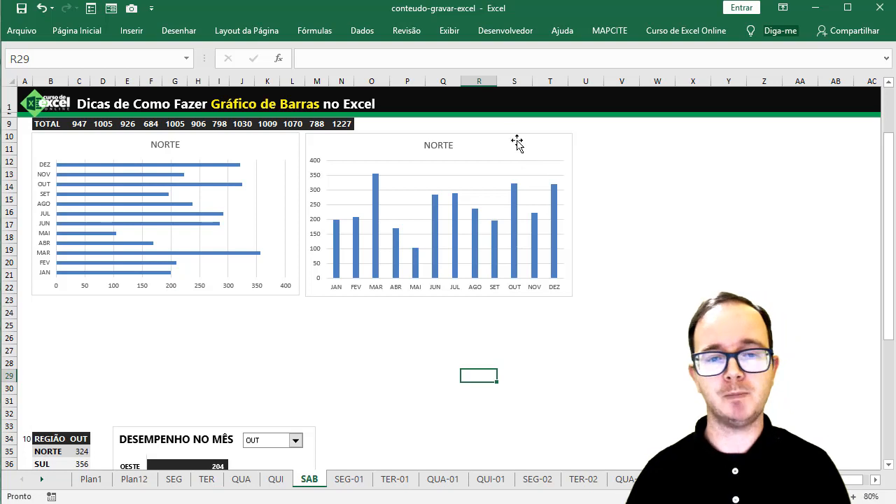
click(510, 138)
key(Delete)
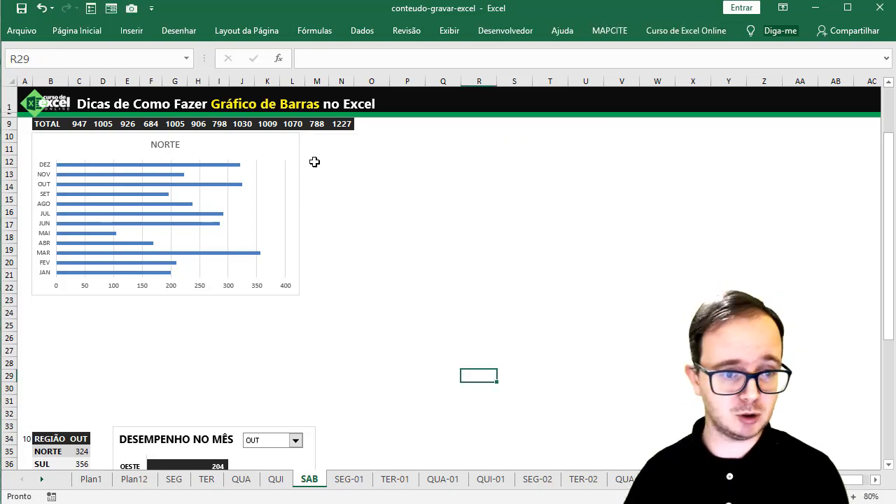
click(300, 167)
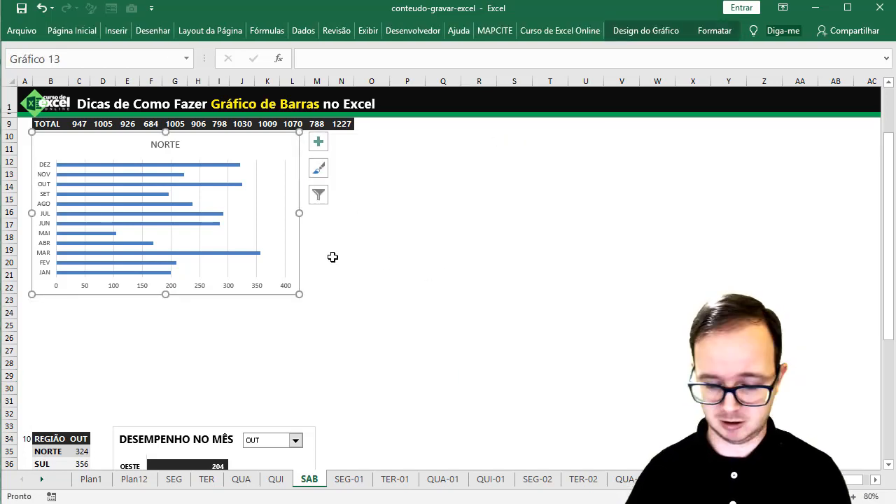
key(Delete)
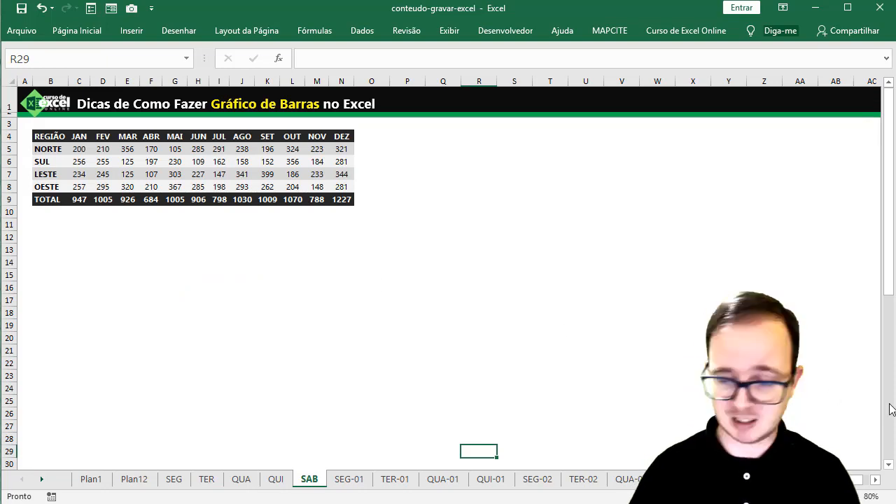
Copy the REGIÃO header and the four region names from B4:B8 to B11:B15
scroll(454, 355, up, 4)
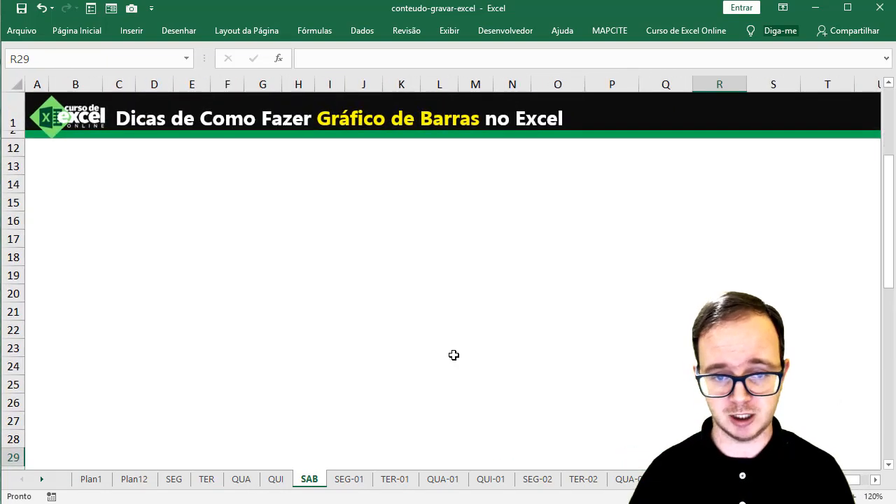
scroll(454, 354, up, 3)
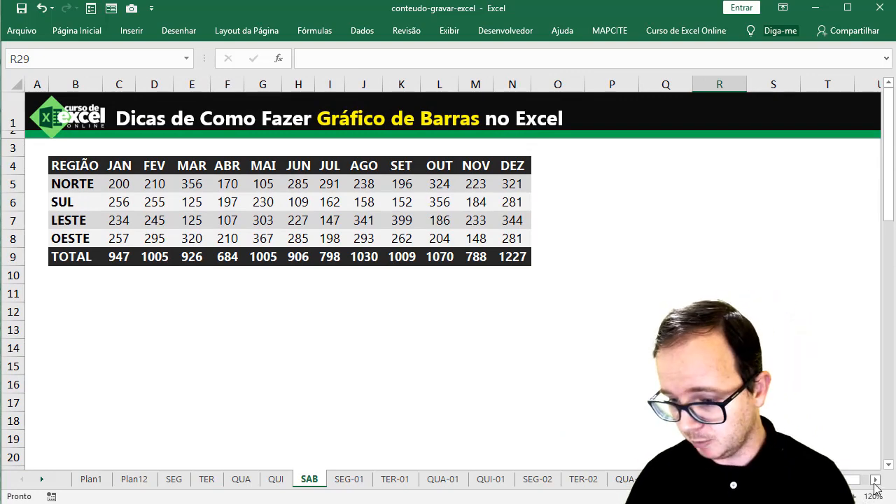
click(856, 497)
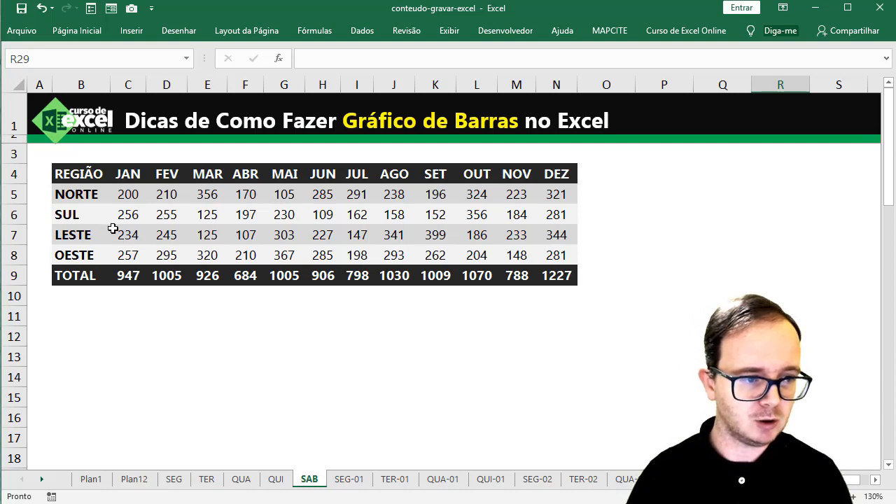
drag(94, 174, 90, 254)
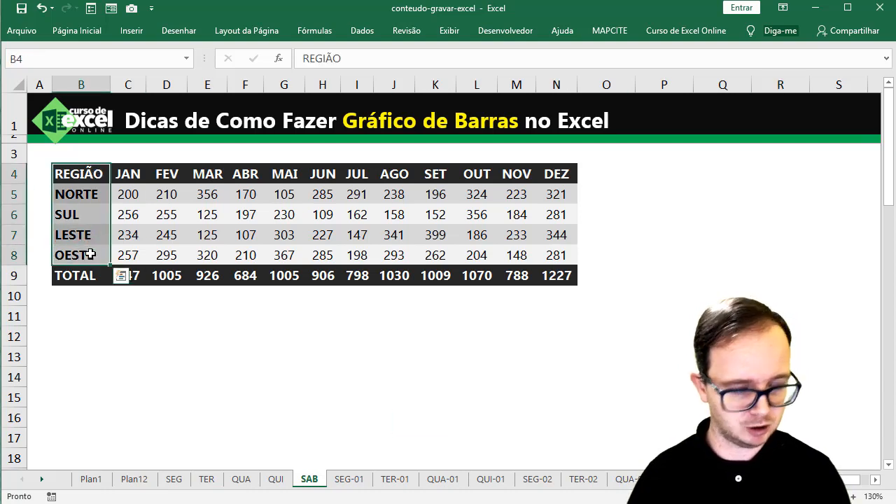
key(ctrl+c)
click(71, 319)
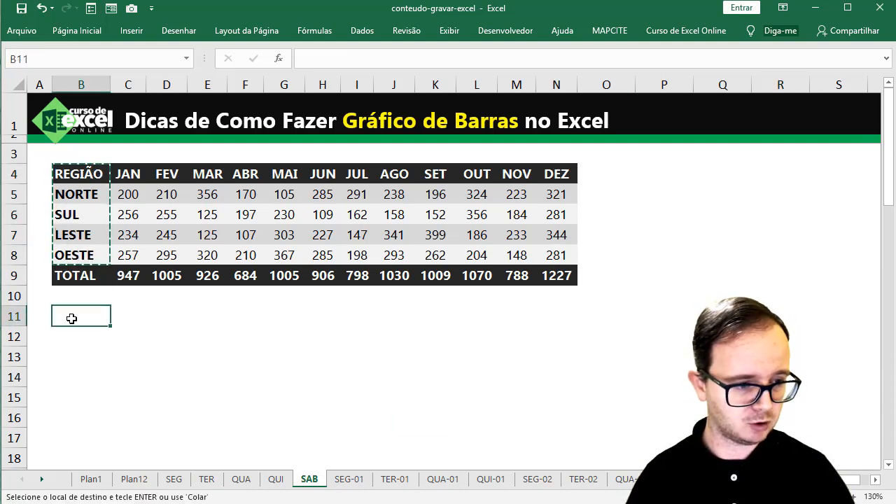
key(ctrl+v)
click(171, 341)
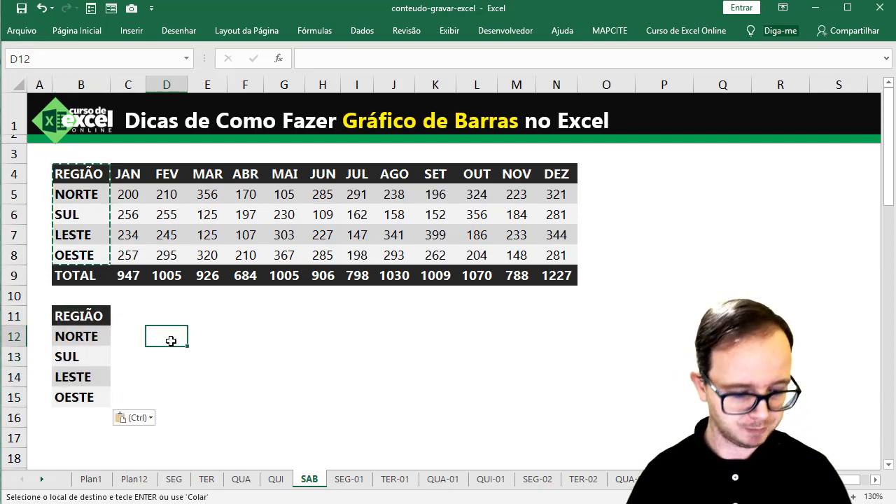
key(Escape)
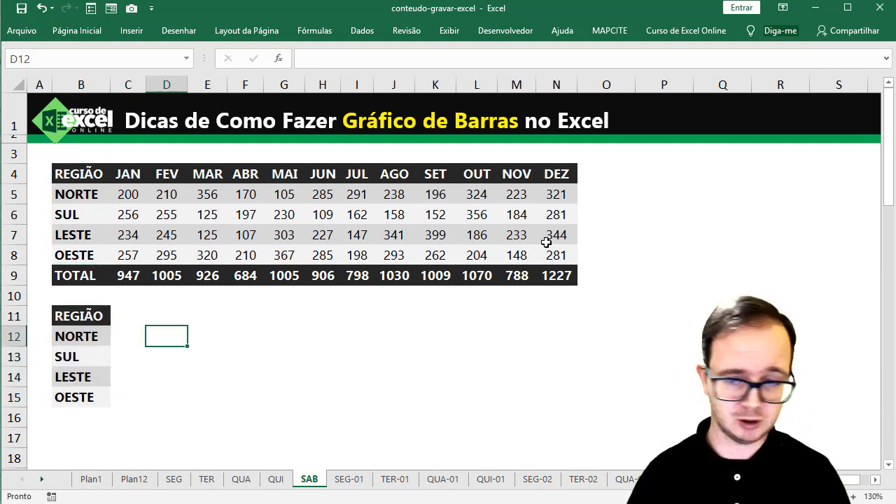
Enter JAN in P4 and fill the month series down to NOV in P14
click(622, 171)
click(657, 170)
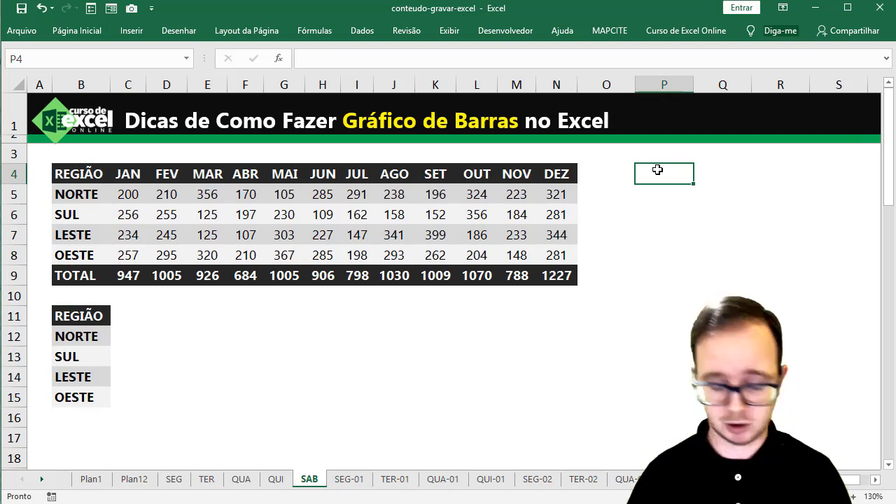
text(JAN)
key(Return)
click(661, 171)
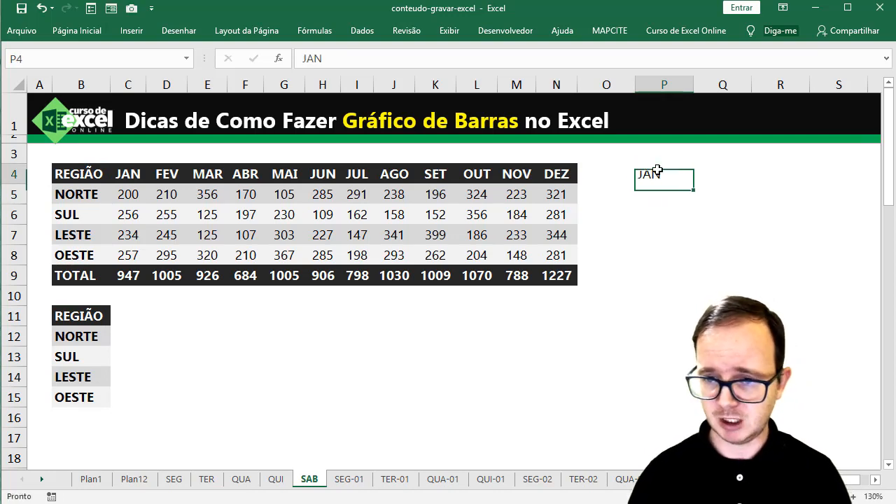
click(697, 186)
click(684, 180)
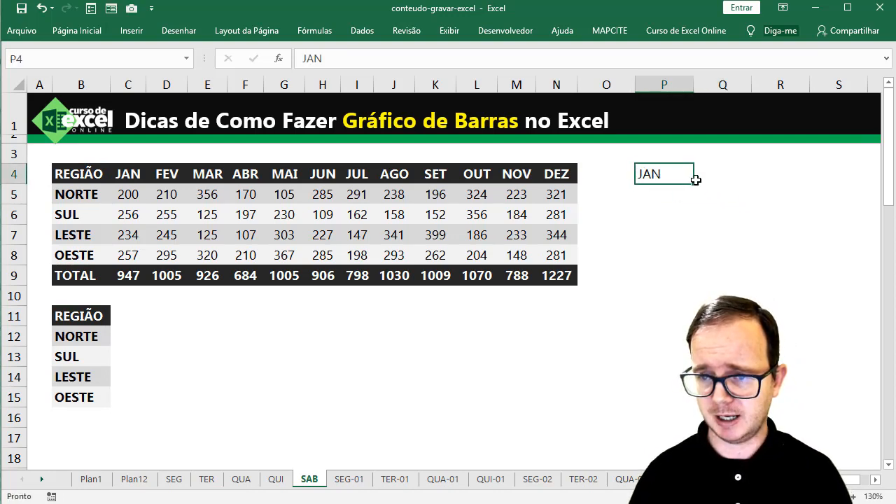
drag(694, 183, 690, 387)
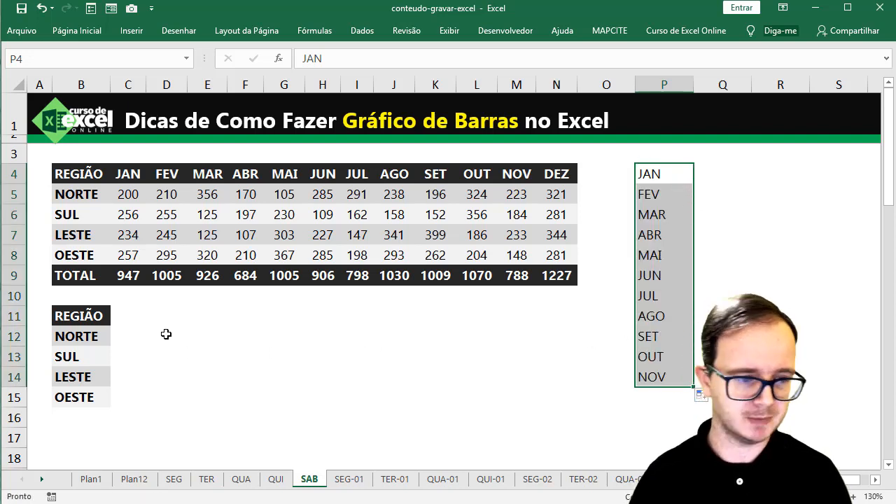
Draw a combo box form control below the table, over about columns I to J in rows 10 and 11
click(152, 316)
click(124, 319)
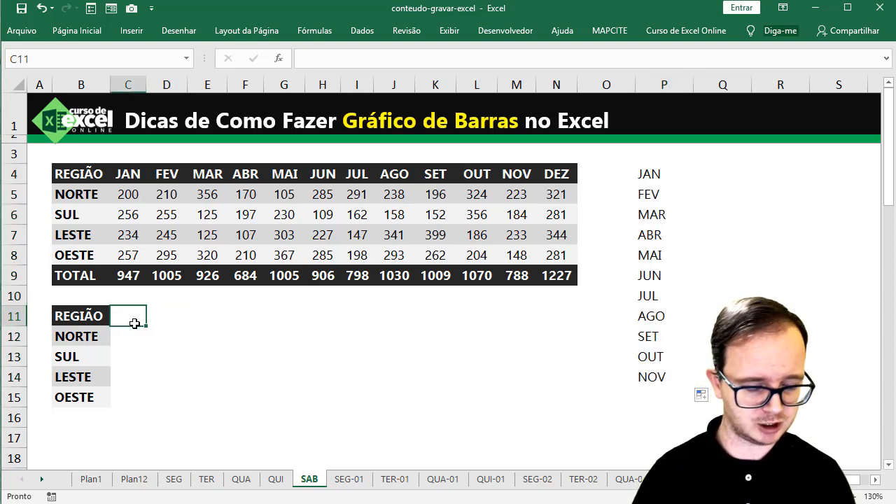
click(488, 35)
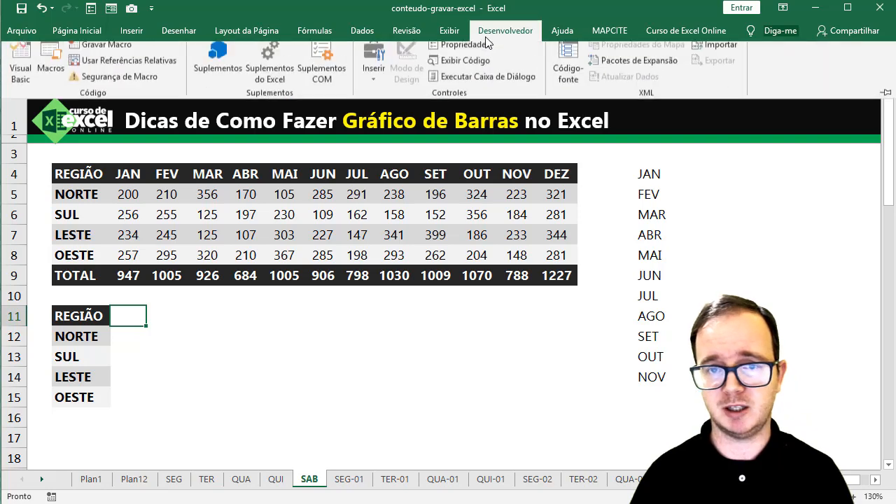
click(374, 80)
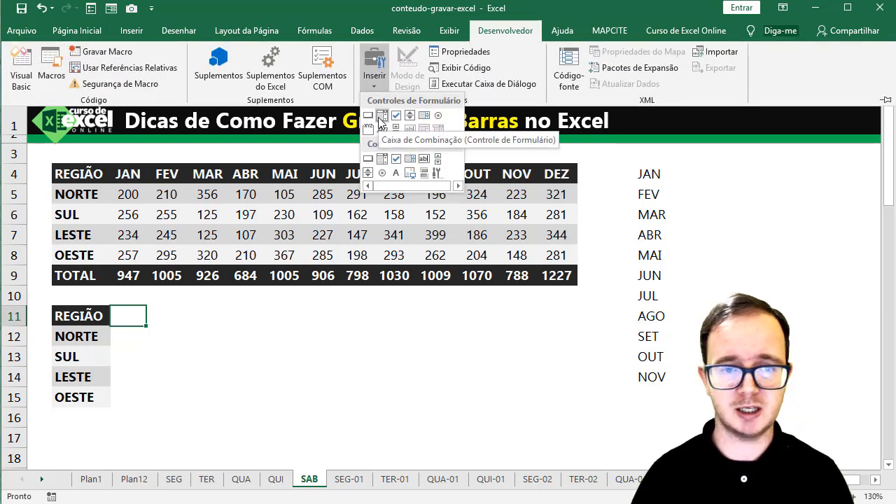
click(379, 120)
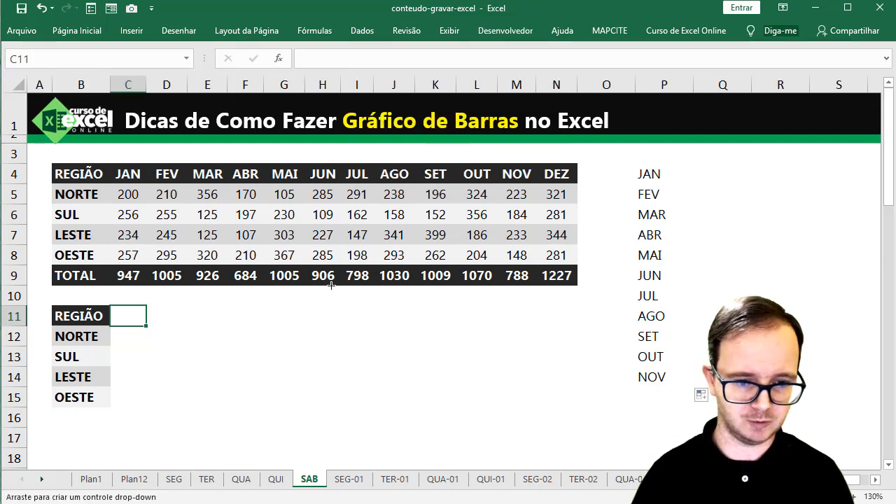
drag(333, 295, 422, 320)
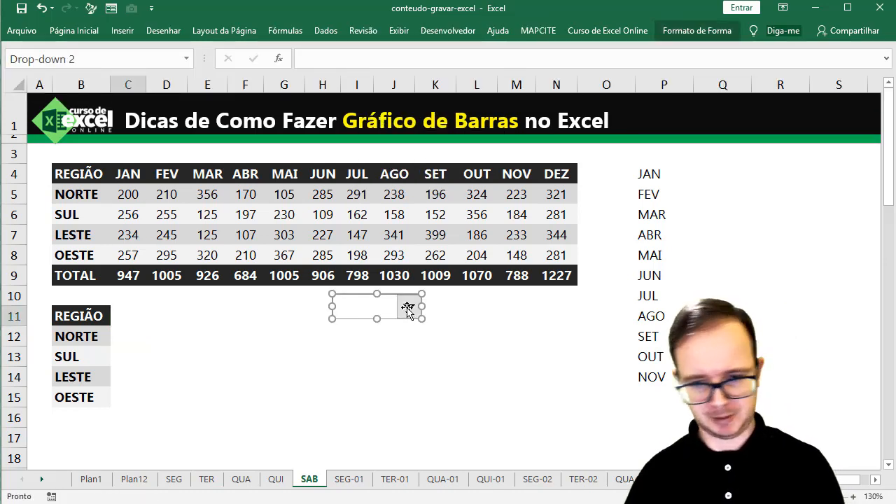
Format the combo box control with input range $P$4:$P$15 and cell link $A$11
right_click(406, 308)
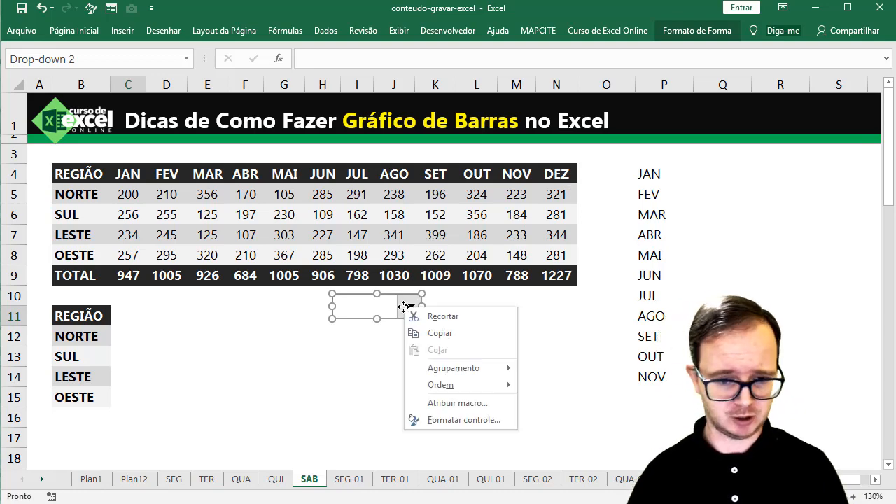
click(444, 416)
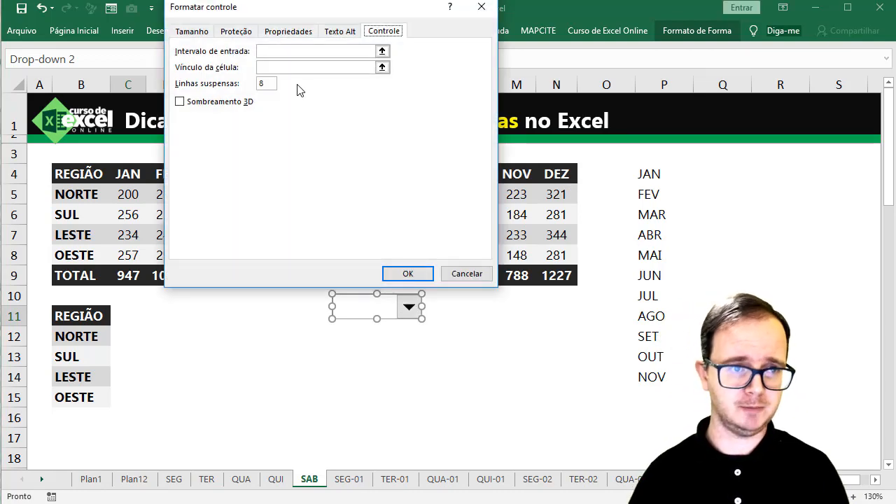
click(279, 52)
drag(651, 174, 655, 394)
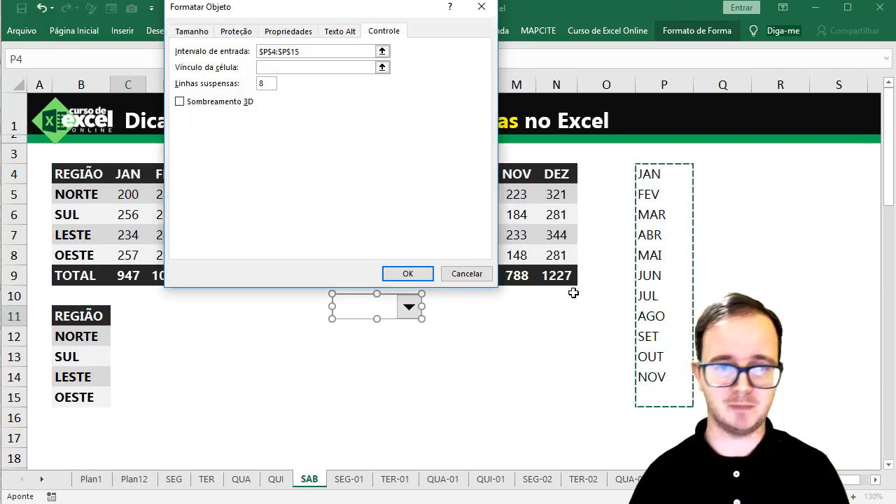
click(314, 66)
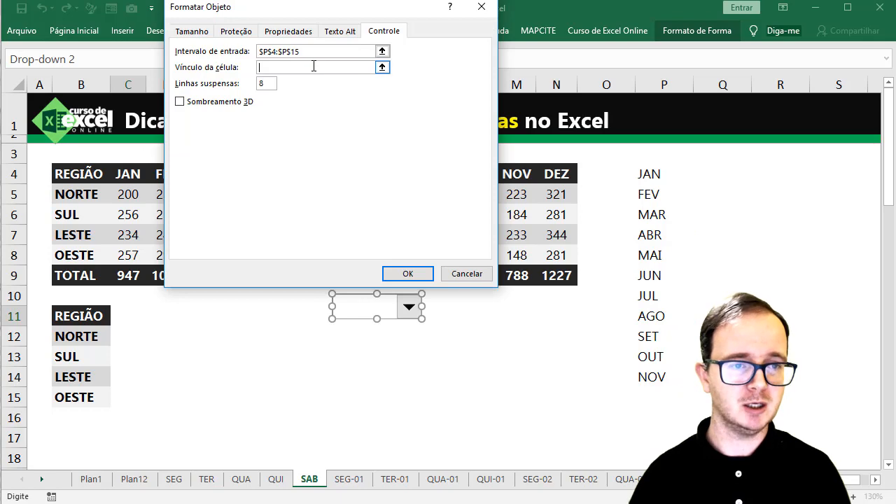
click(42, 316)
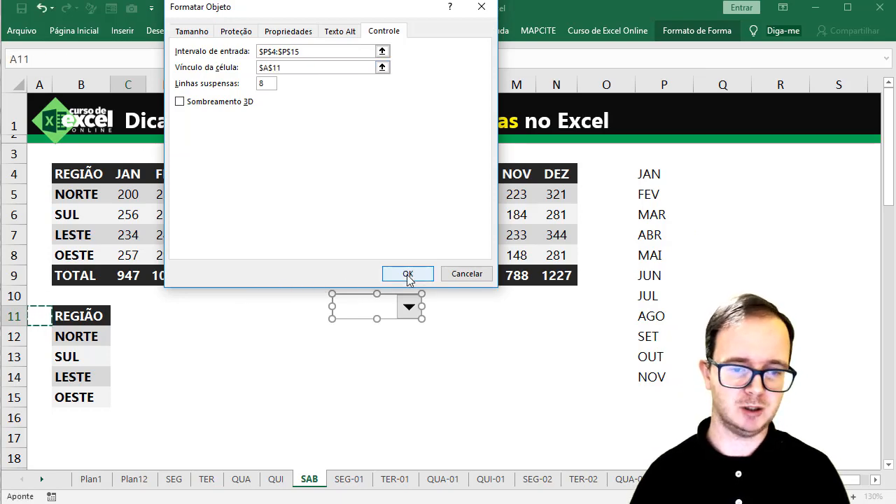
click(408, 273)
Extend the month series in column P from NOV down to DEZ in P15
click(656, 380)
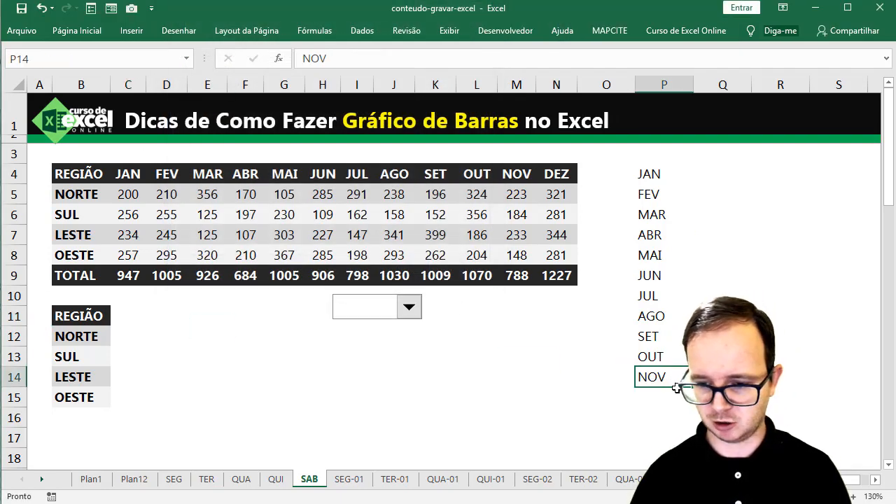
drag(692, 387, 689, 406)
Test the combo box by choosing ABR, SET and OUT in turn
click(412, 315)
click(381, 327)
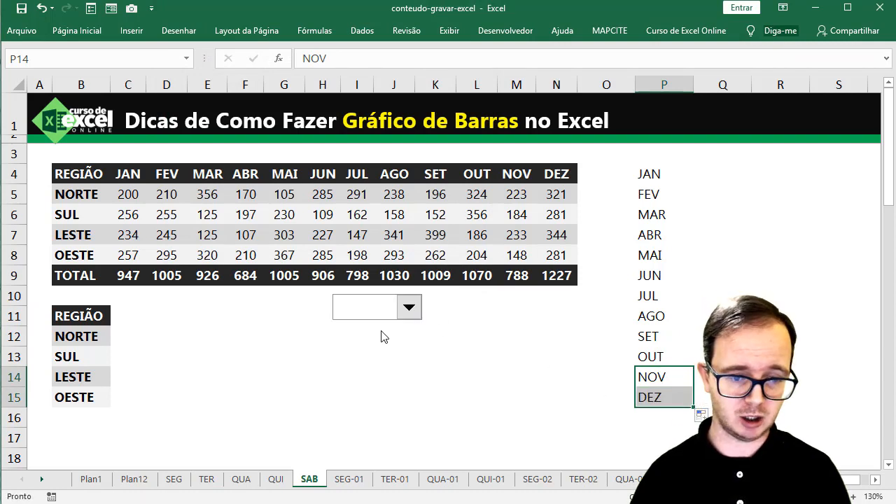
click(408, 307)
click(371, 363)
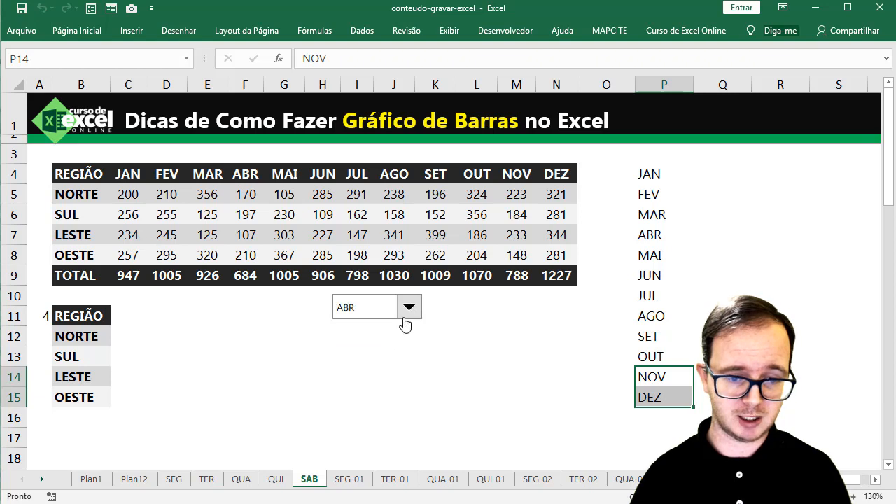
click(409, 306)
click(362, 386)
click(407, 314)
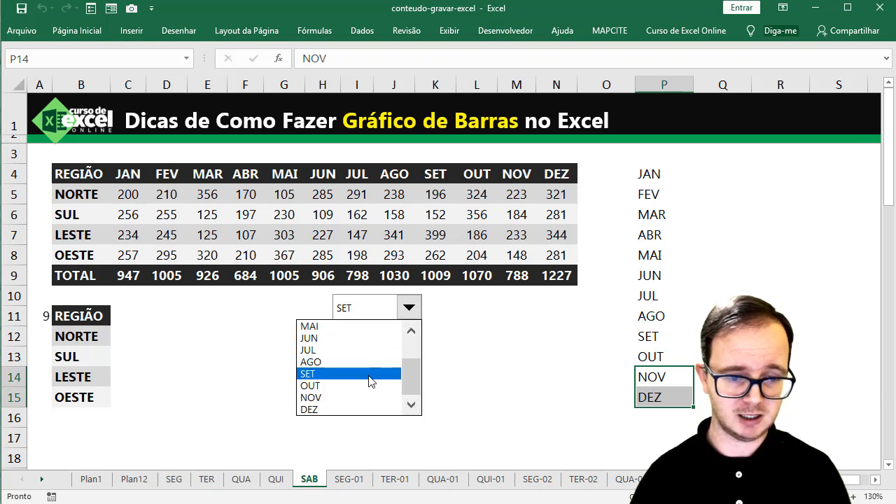
click(365, 384)
Enter =ÍNDICE(P4:P15;A11) in C11 as the summary's month header
click(129, 334)
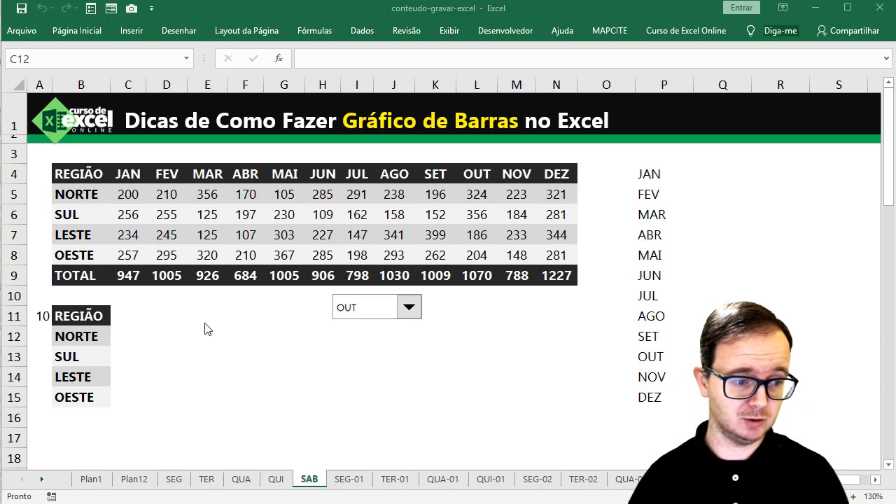
click(129, 315)
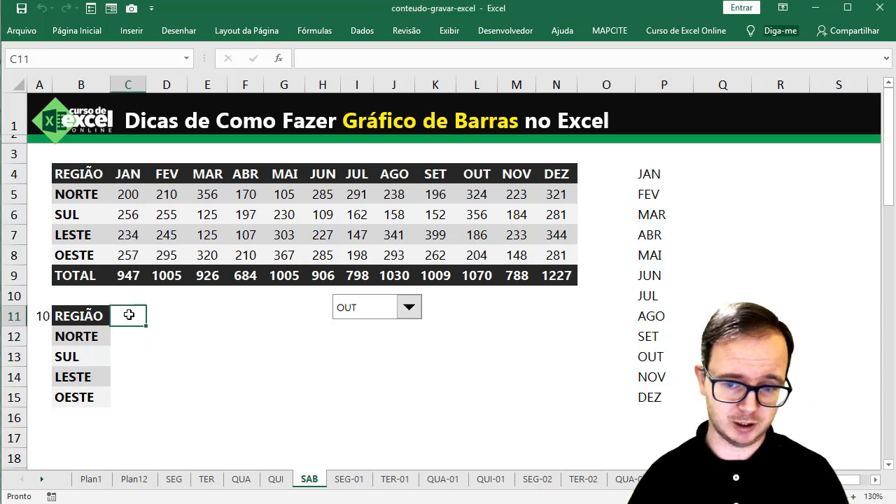
text(=ÍND)
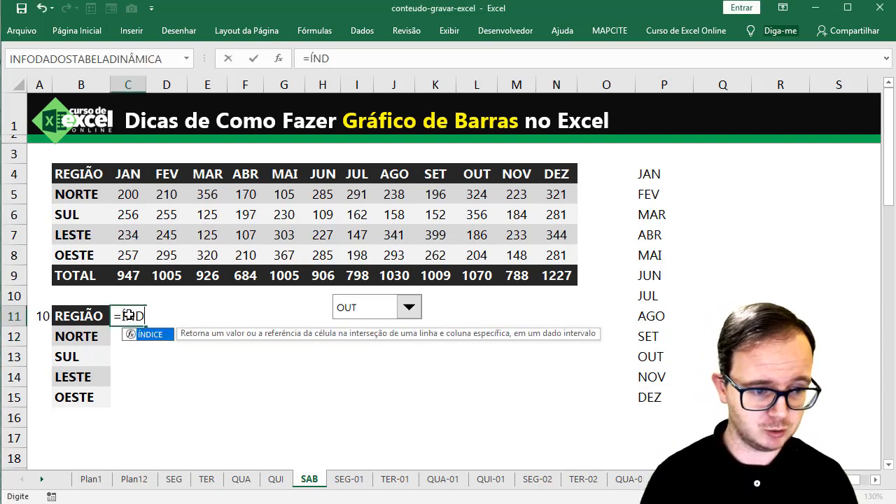
text(ICE()
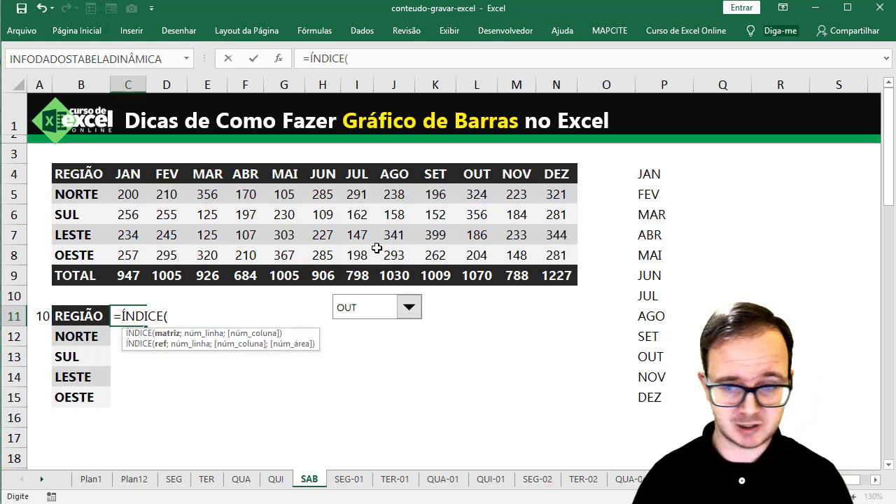
drag(656, 180, 664, 392)
text(;)
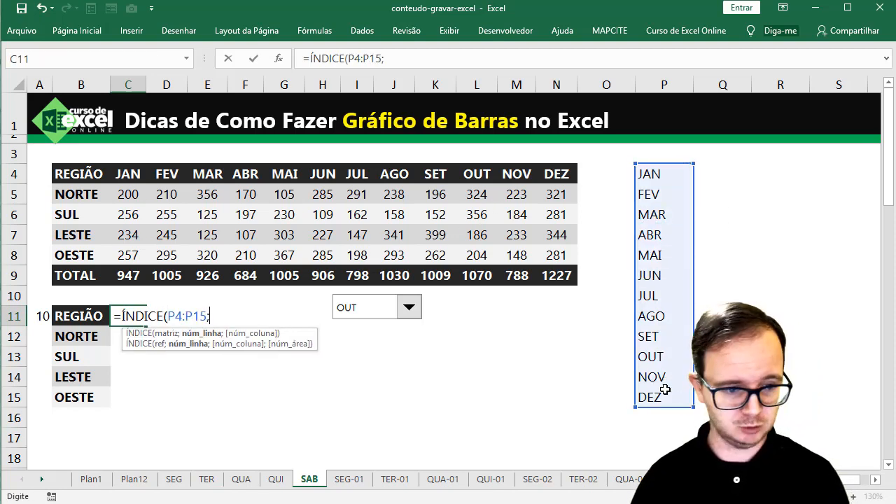
click(44, 316)
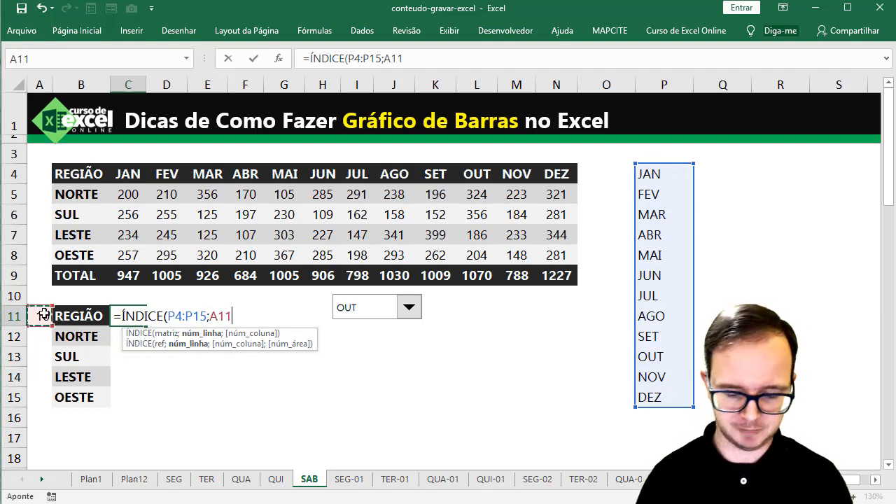
text())
key(Return)
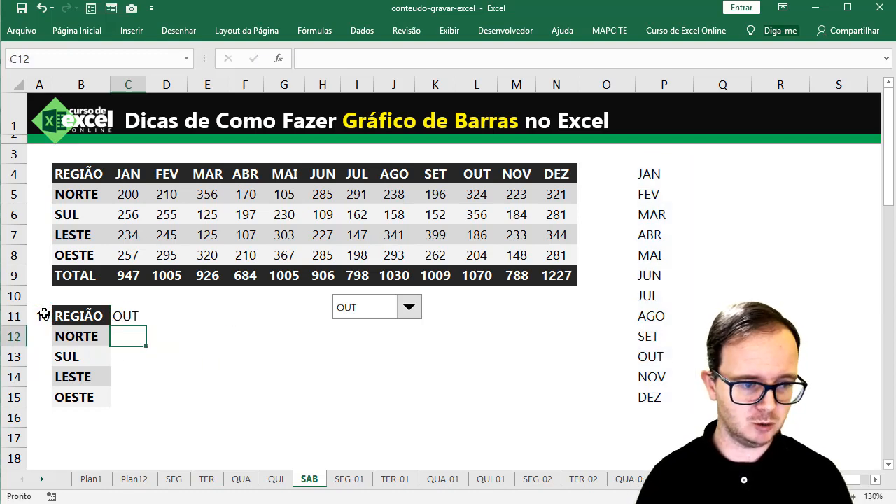
key(Up)
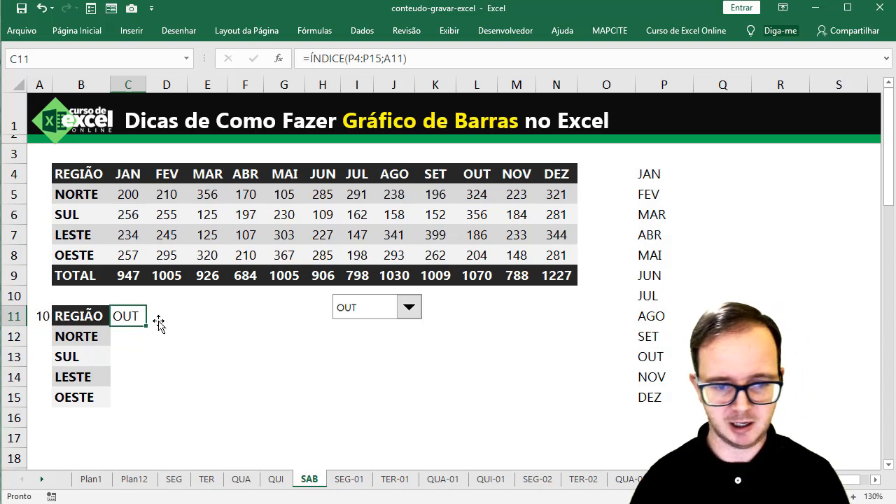
Set the combo box to JAN to test the month header in C11
click(409, 308)
click(412, 328)
click(411, 330)
click(411, 330)
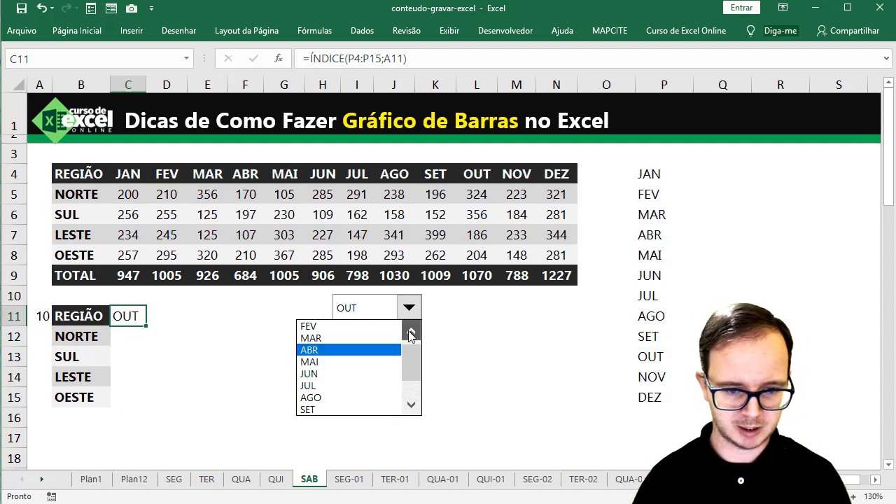
click(411, 330)
click(347, 325)
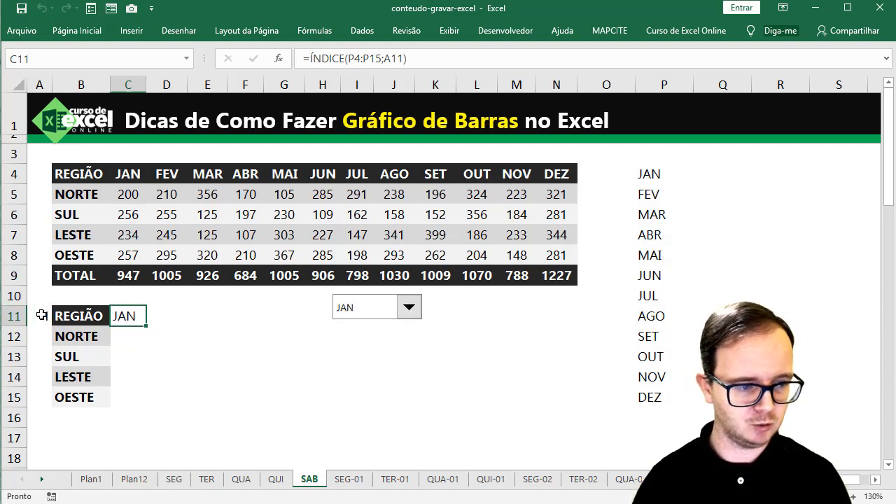
Enter =PROCH($C$11;$B$4:$N$8;LIN(A2);0) in C12 for NORTE and fill it down to OESTE in C15
click(135, 334)
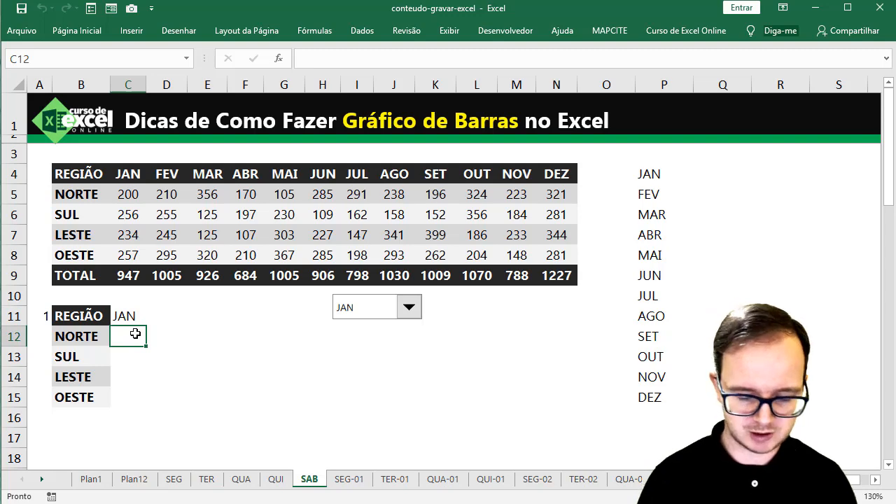
text(=PROC)
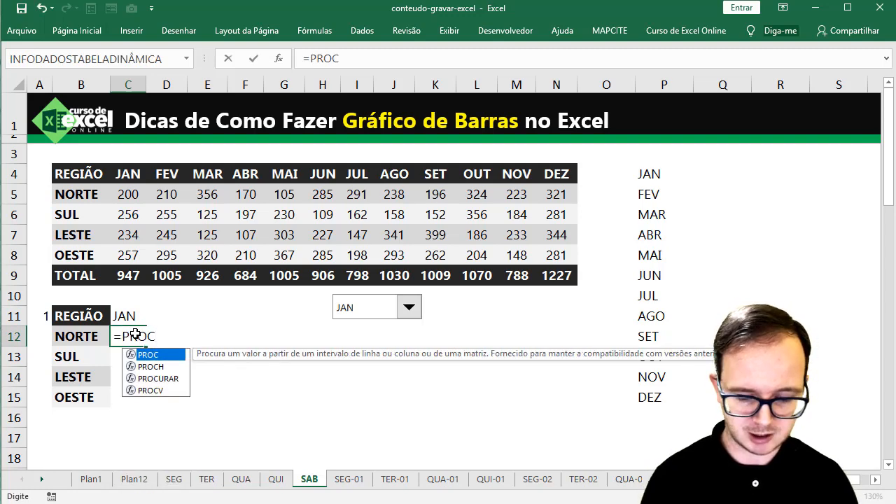
text(H()
click(130, 315)
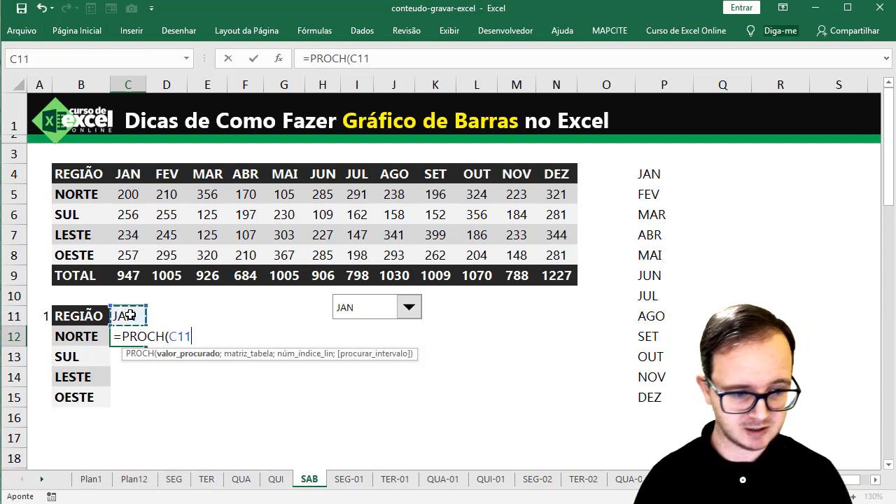
key(F4)
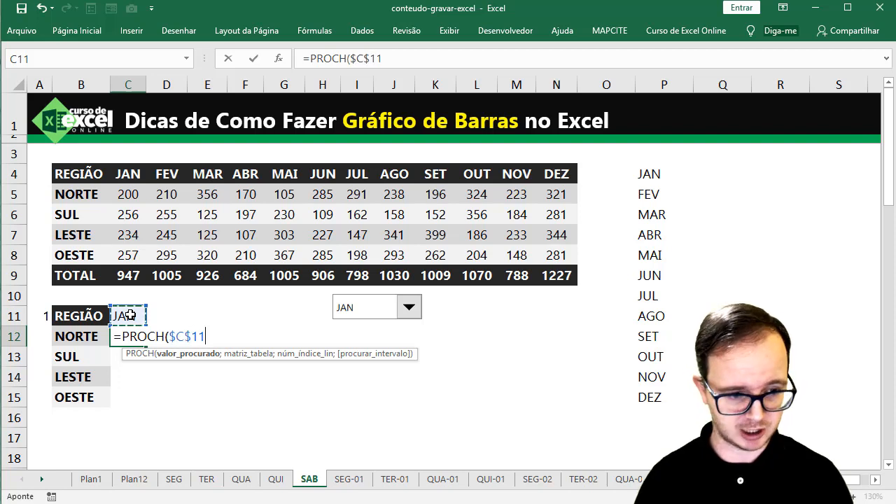
text(;)
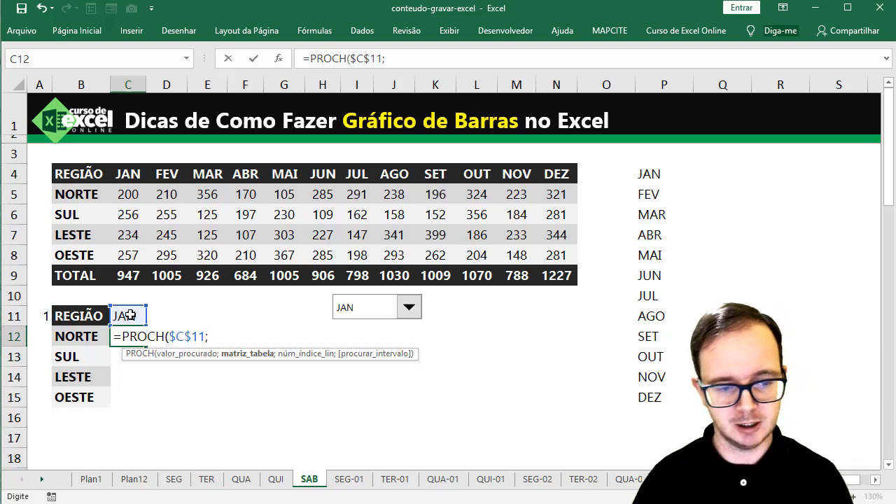
drag(102, 175, 558, 257)
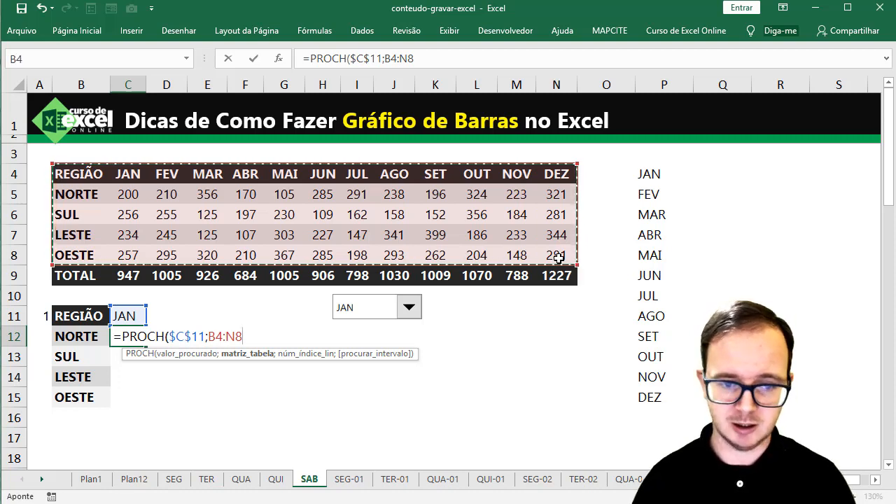
key(F4)
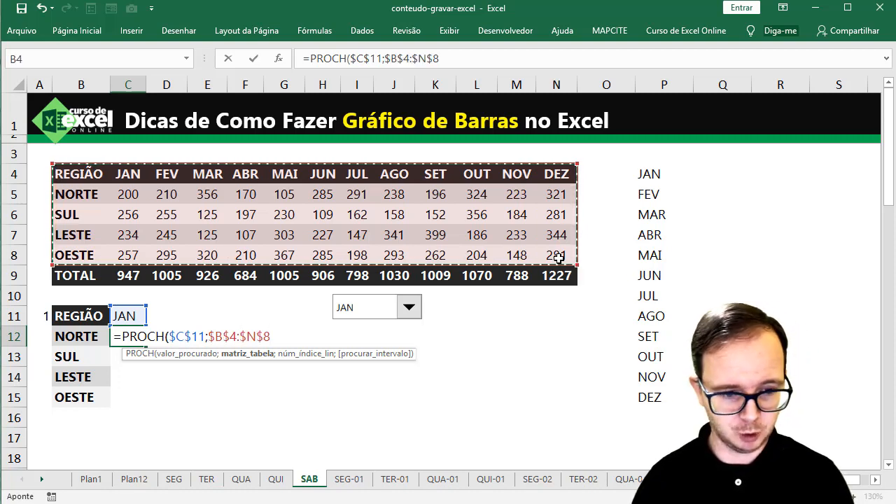
text(;)
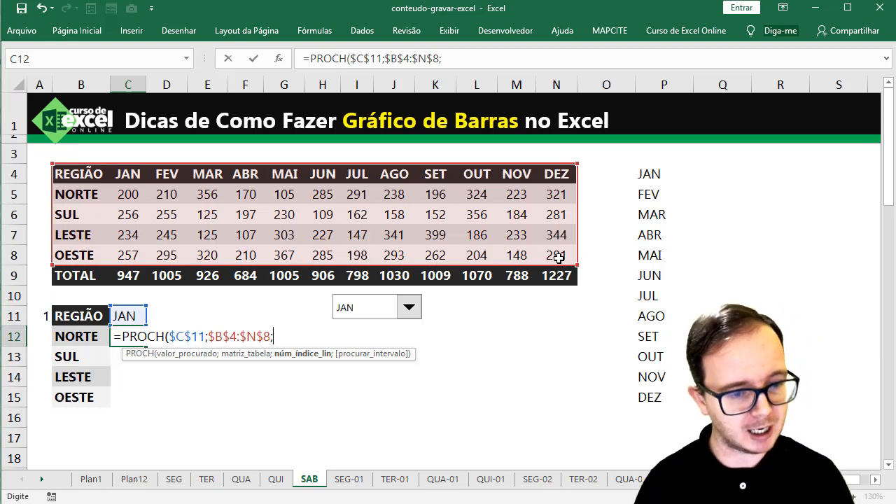
text(LIN)
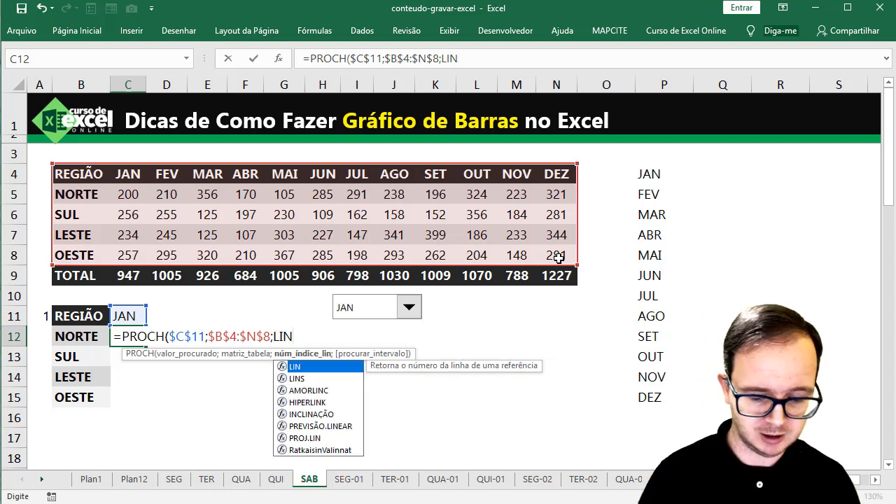
text((A2))
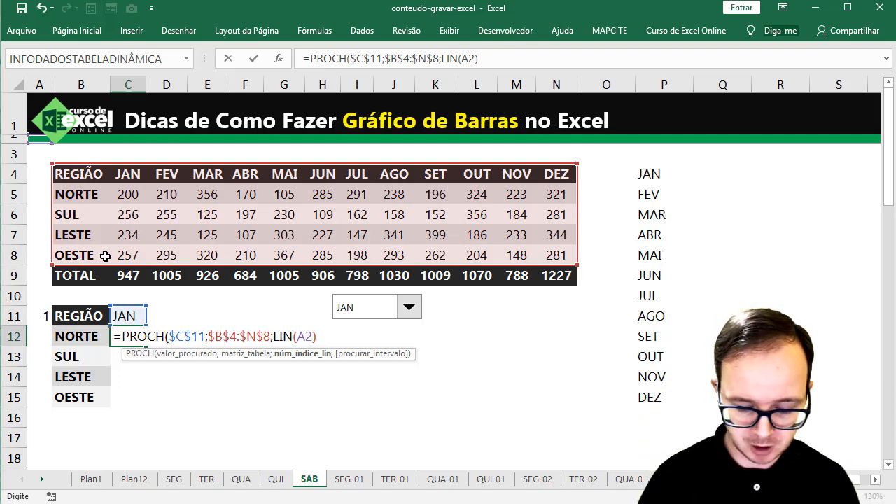
text(;0)
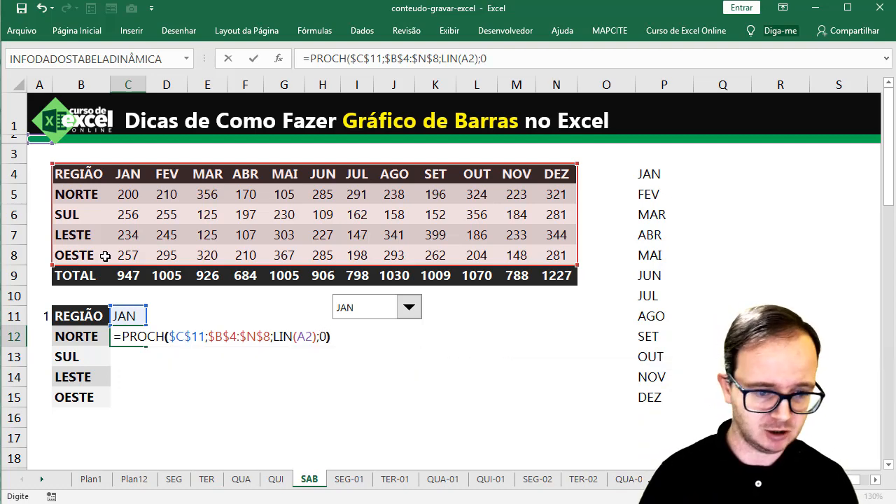
text())
key(Return)
key(Up)
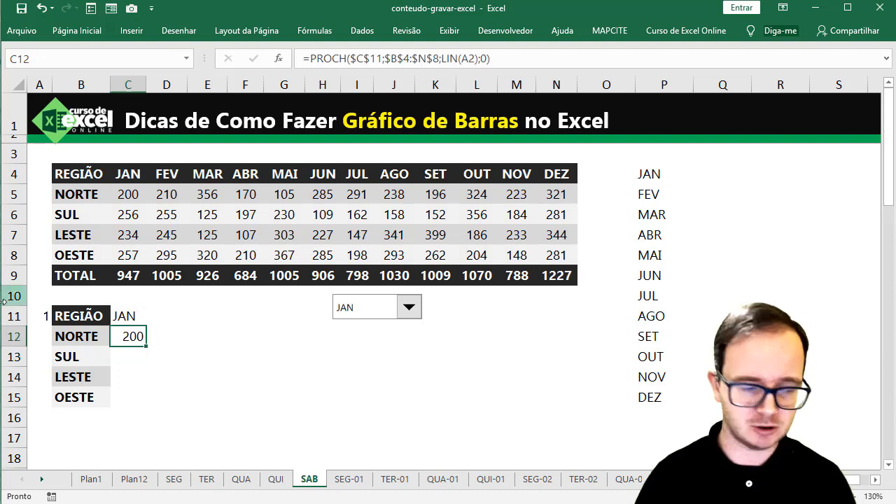
drag(147, 348, 143, 404)
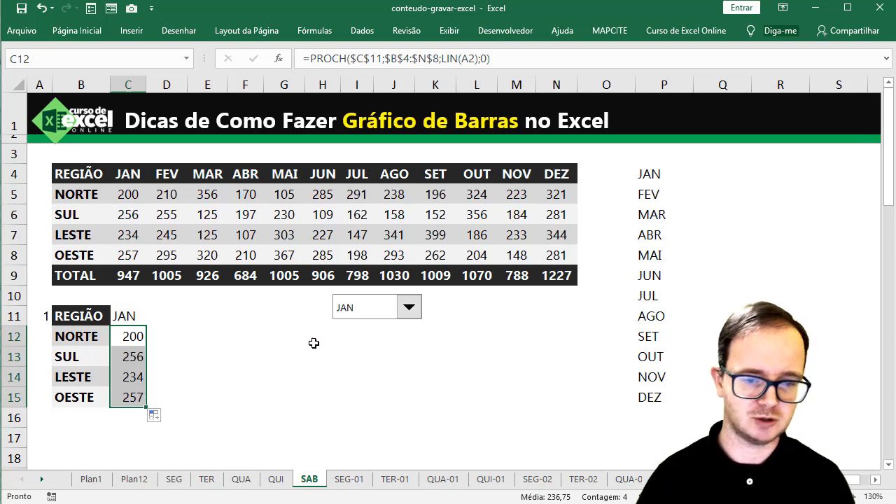
Test the regional summary by choosing FEV, ABR and AGO in turn in the combo box
click(409, 311)
click(379, 339)
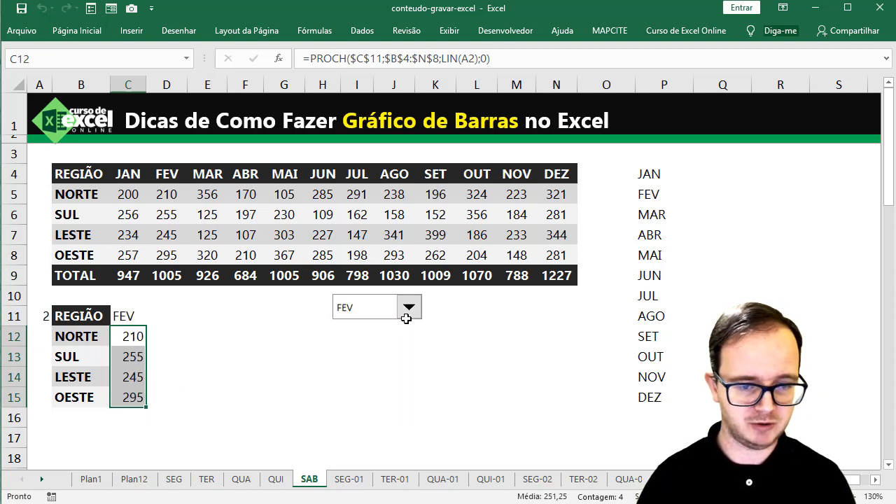
click(406, 318)
click(381, 351)
click(409, 320)
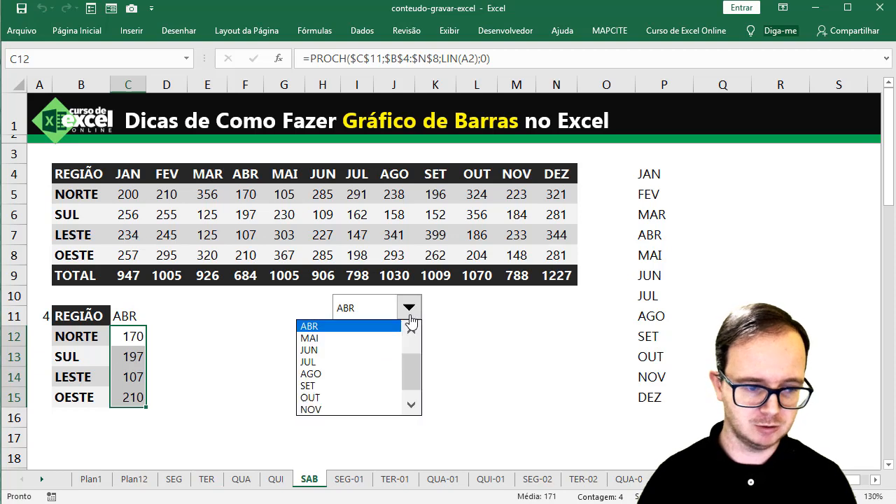
click(374, 374)
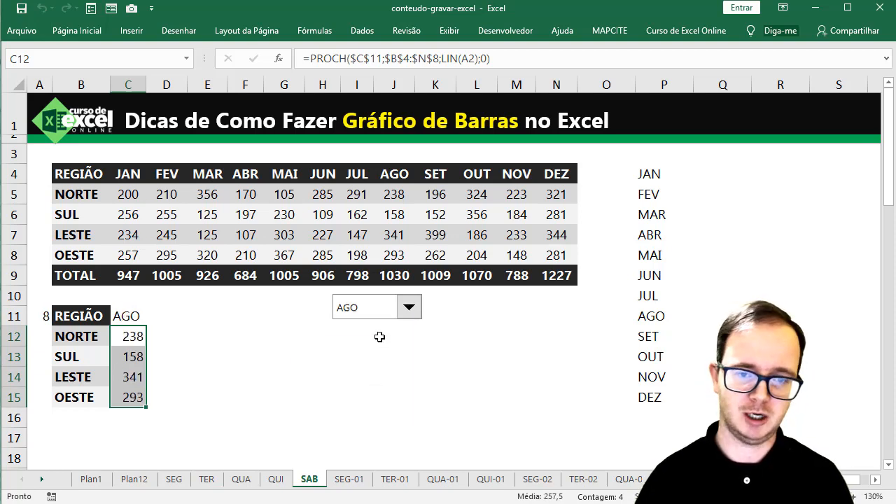
Copy the formatting of the JAN column in C4:C8 onto the summary's month column in C11:C15
click(90, 318)
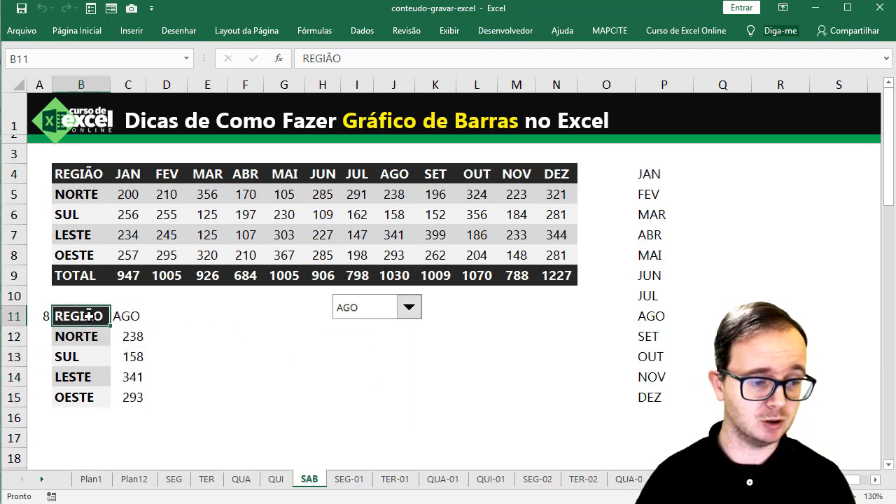
drag(130, 175, 128, 256)
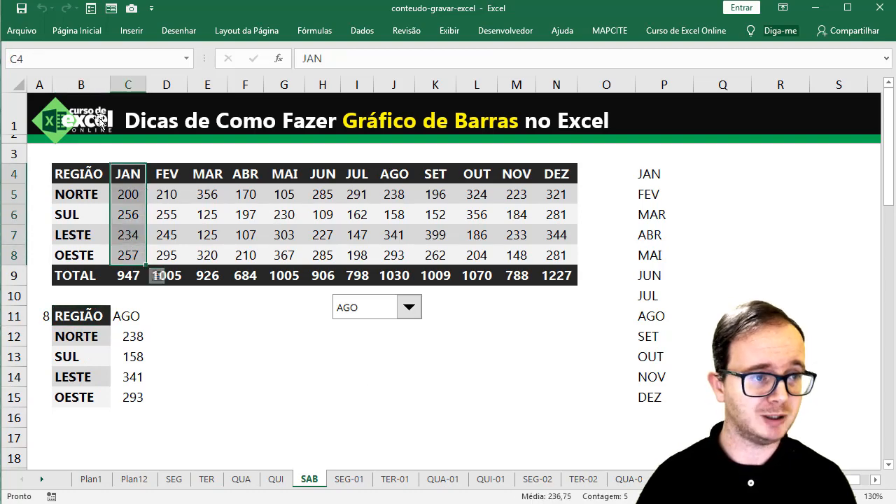
click(77, 31)
click(56, 83)
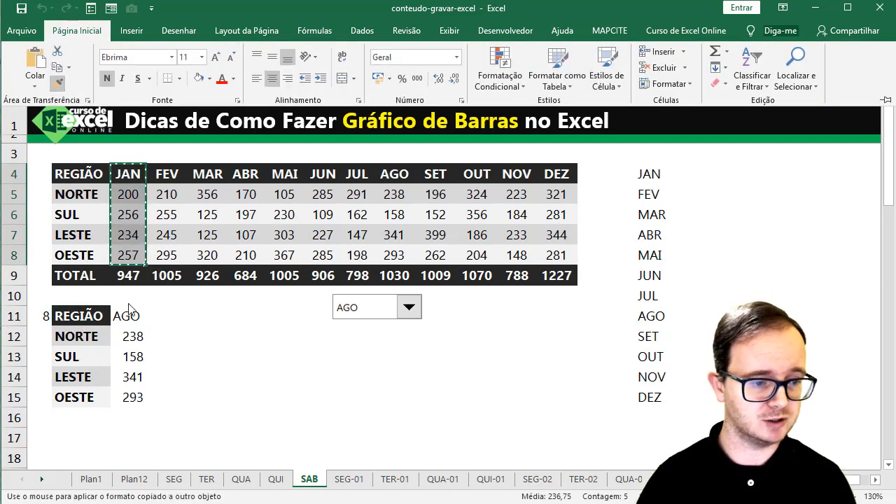
drag(129, 315, 128, 397)
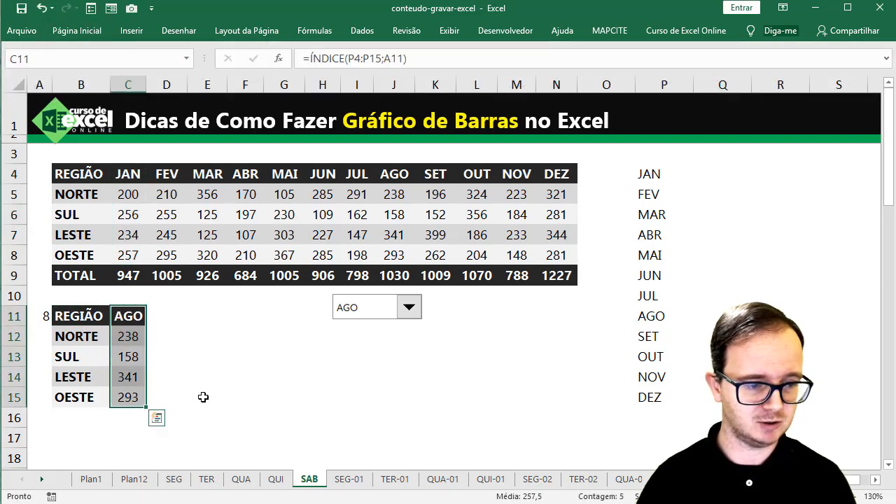
Move the month combo box to just beneath the regional summary, around rows 16 and 17
right_click(377, 315)
click(361, 317)
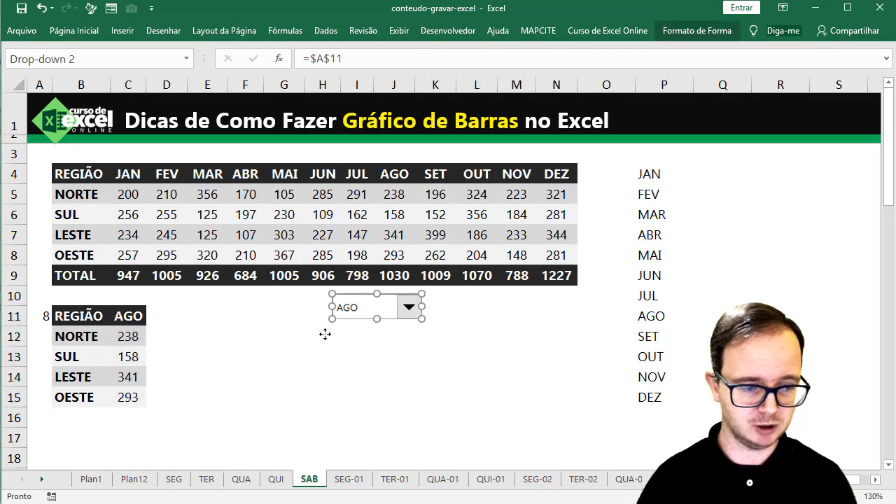
drag(349, 314, 75, 437)
click(218, 393)
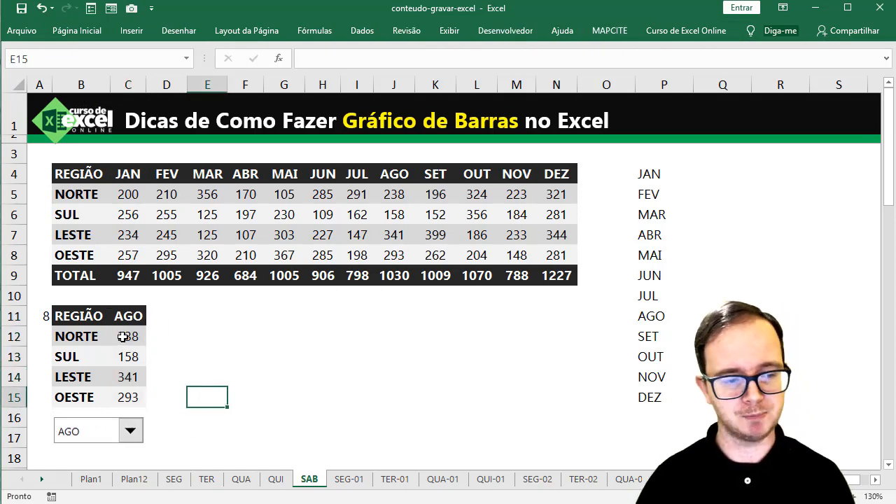
Insert a 2D clustered bar chart from B11:C15 and fit it beside the summary, beneath the monthly table
drag(70, 315, 126, 397)
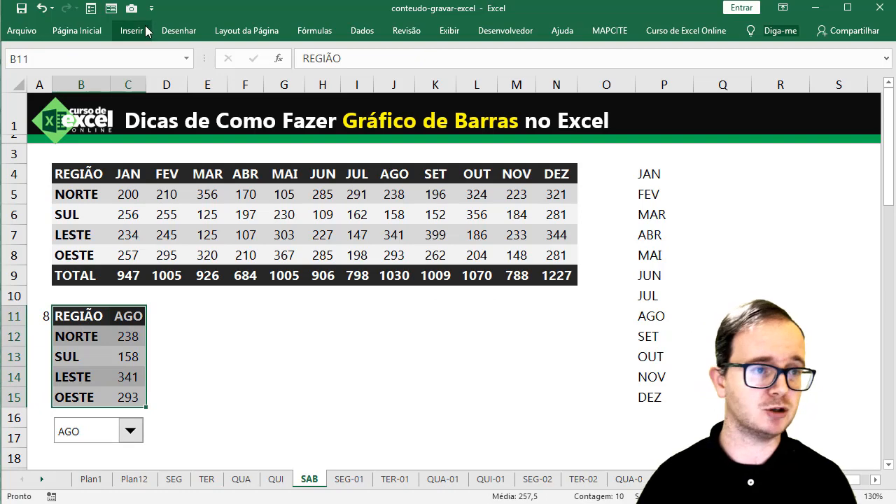
click(132, 30)
click(350, 53)
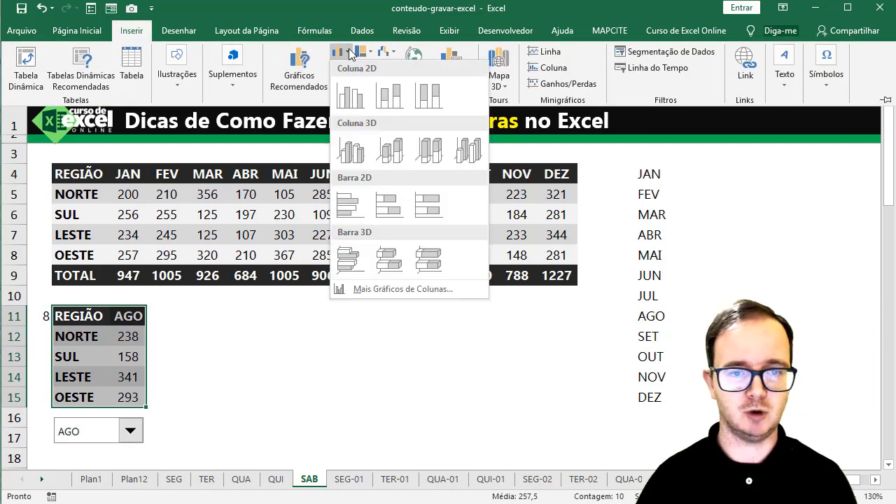
click(350, 204)
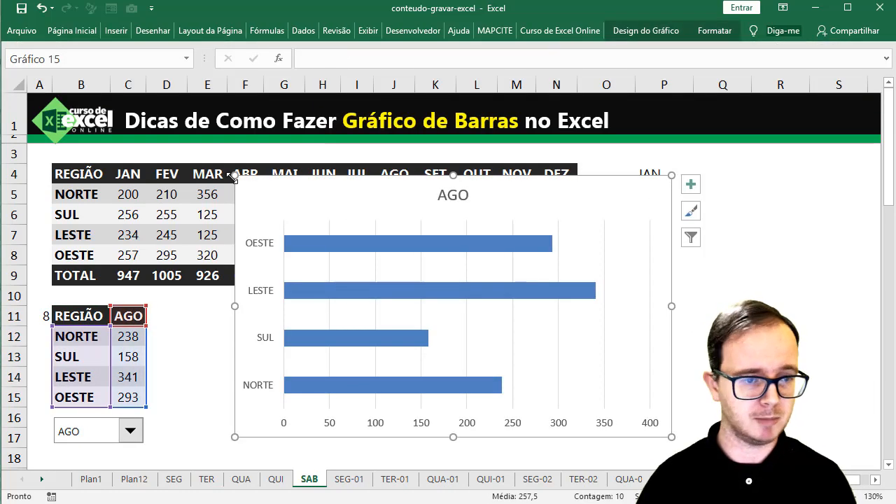
drag(239, 181, 202, 302)
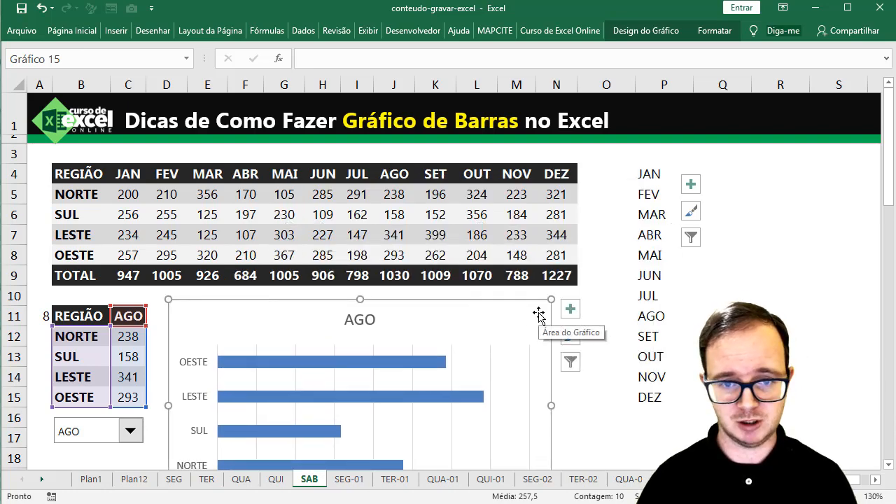
scroll(605, 334, down, 1)
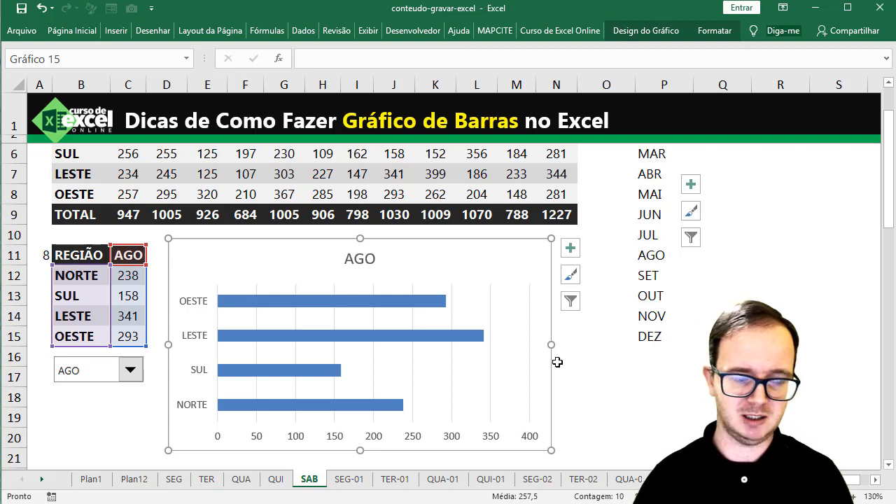
Replace the bar chart's title with "DESEMPENHO NO MÊS:"
click(356, 262)
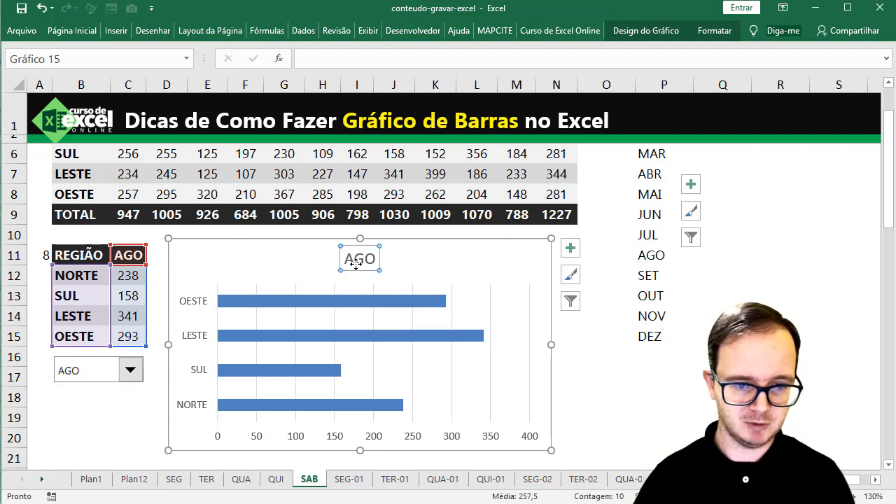
double_click(358, 260)
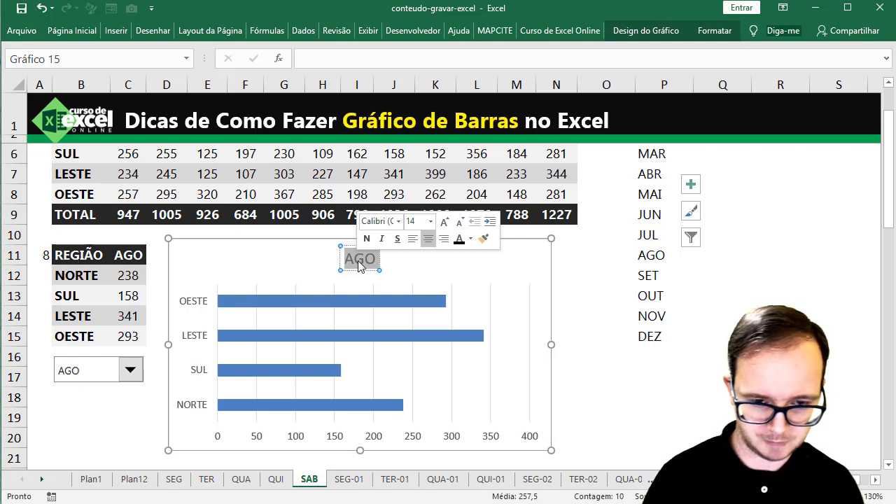
text(DESEM)
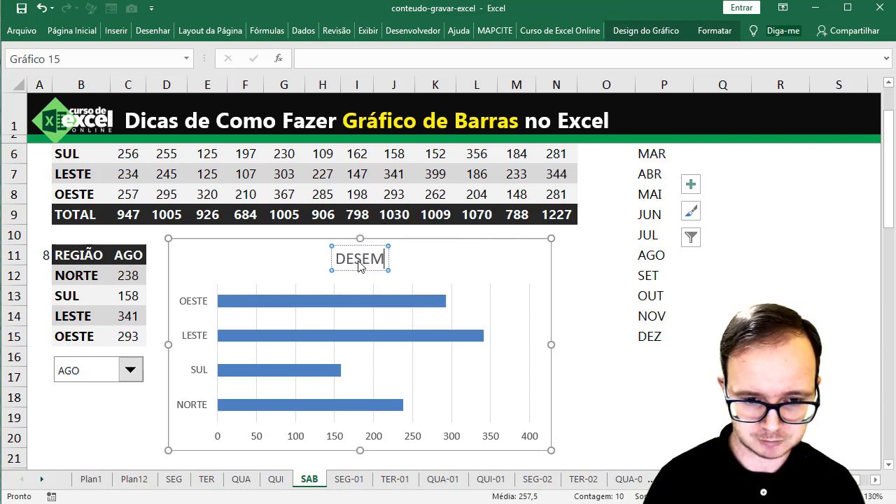
text(PENHO NO M)
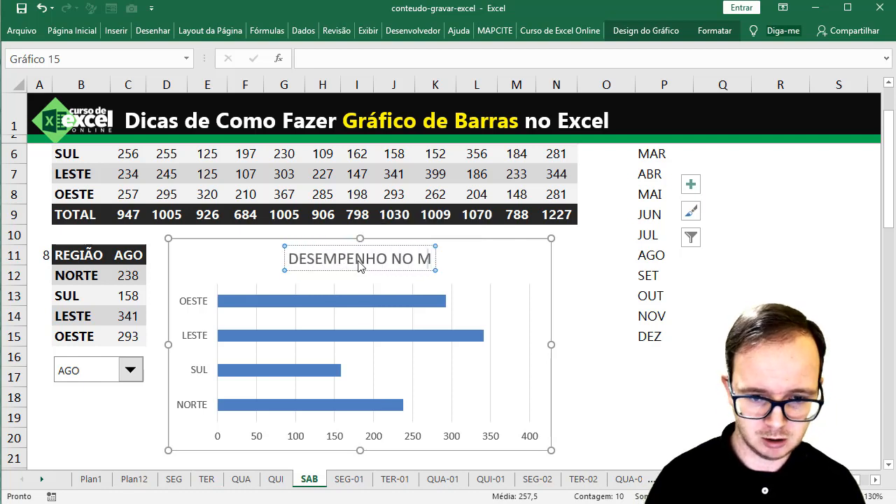
text(^çE)
key(BackSpace)
key(BackSpace)
key(BackSpace)
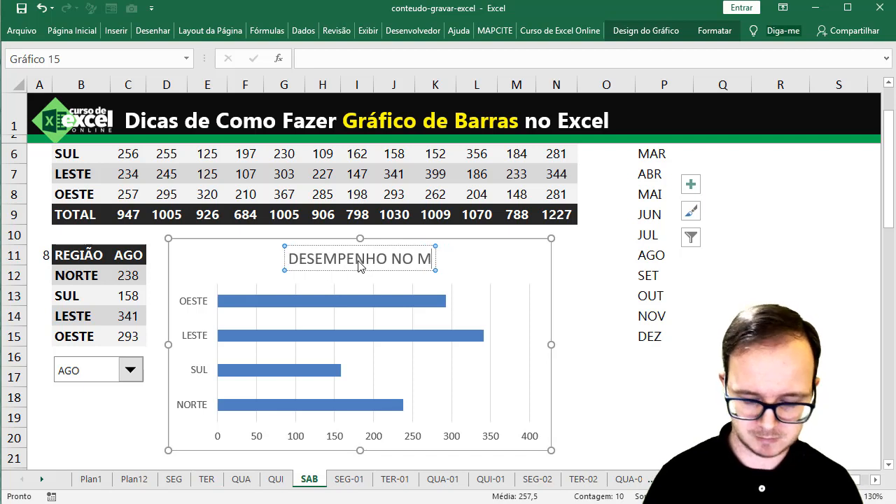
text(ÊS:)
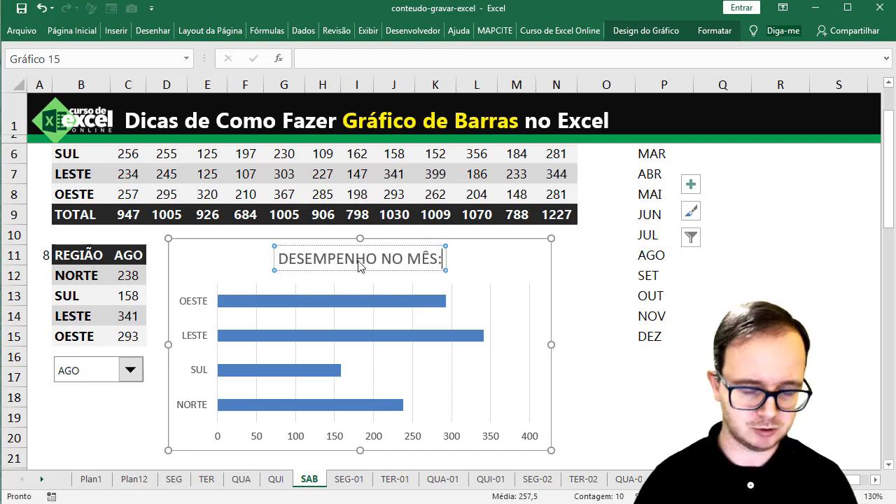
Shift the chart title toward the chart's left side, bring the combo box to the front and place it right after the title
drag(369, 273, 296, 269)
right_click(121, 367)
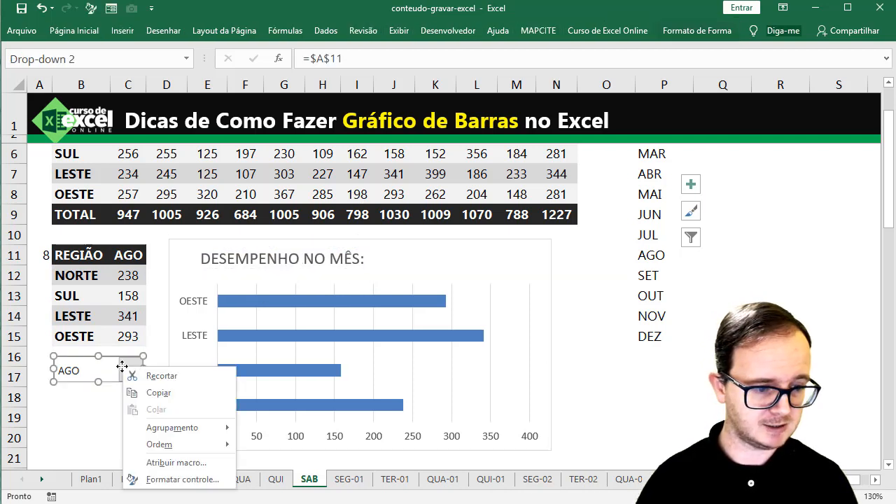
click(94, 369)
right_click(121, 371)
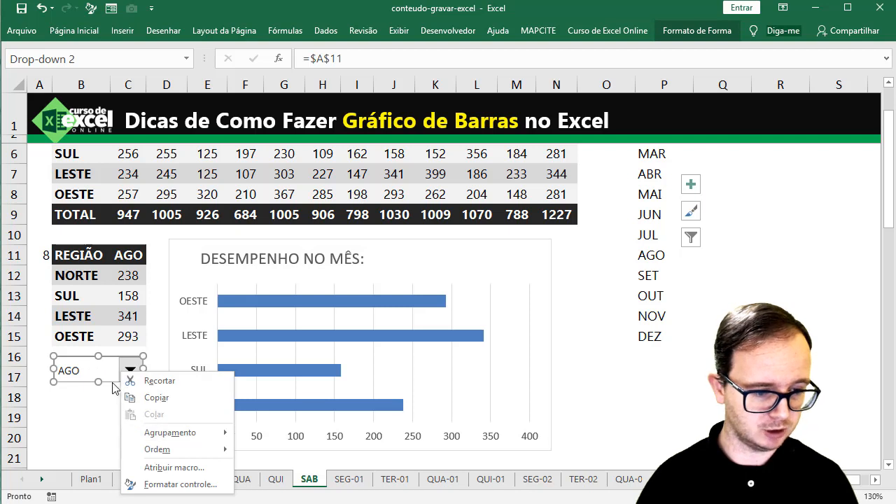
mouse_move(183, 449)
click(293, 446)
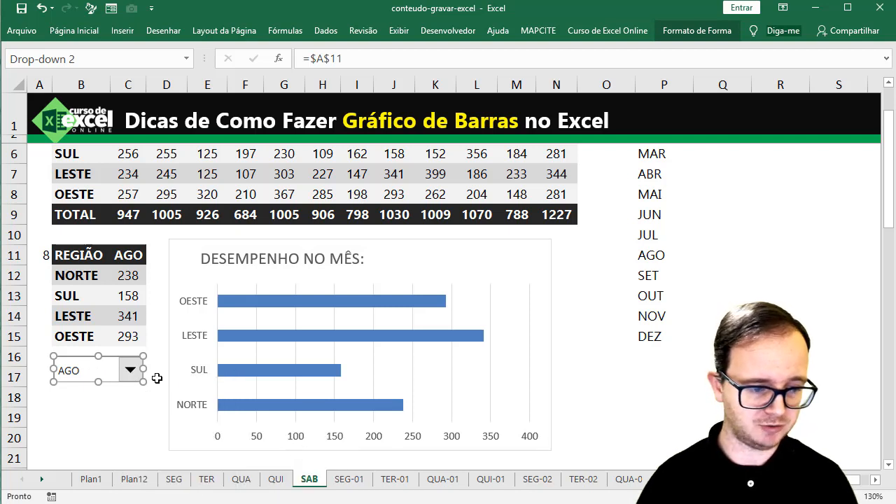
drag(157, 378, 452, 271)
Delete the chart's vertical gridlines and fill the bars of the series with black
click(451, 373)
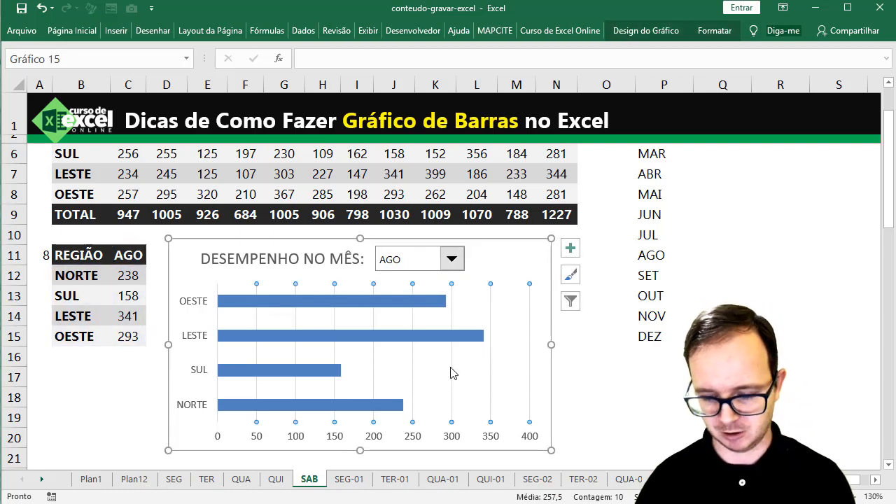
click(453, 338)
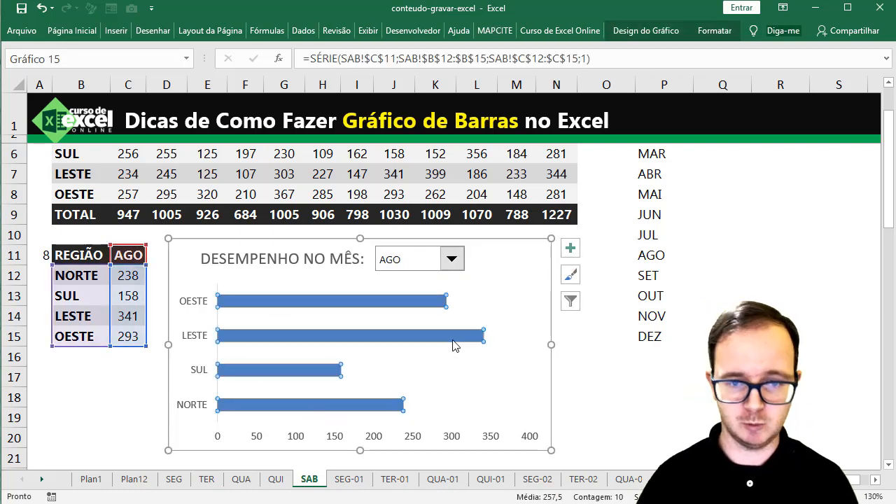
click(714, 31)
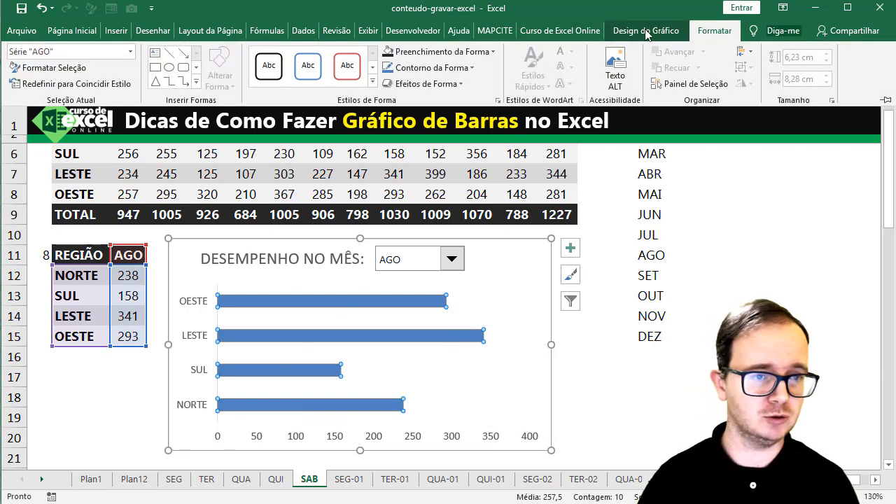
click(387, 53)
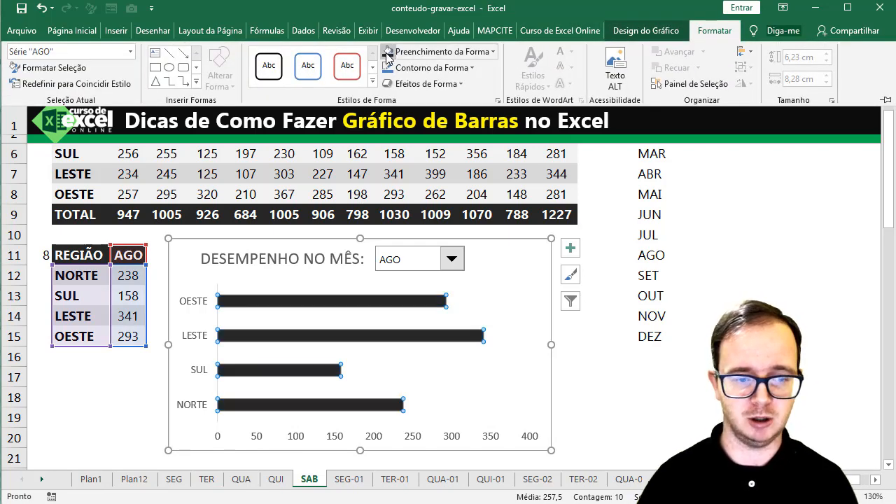
click(179, 245)
click(74, 32)
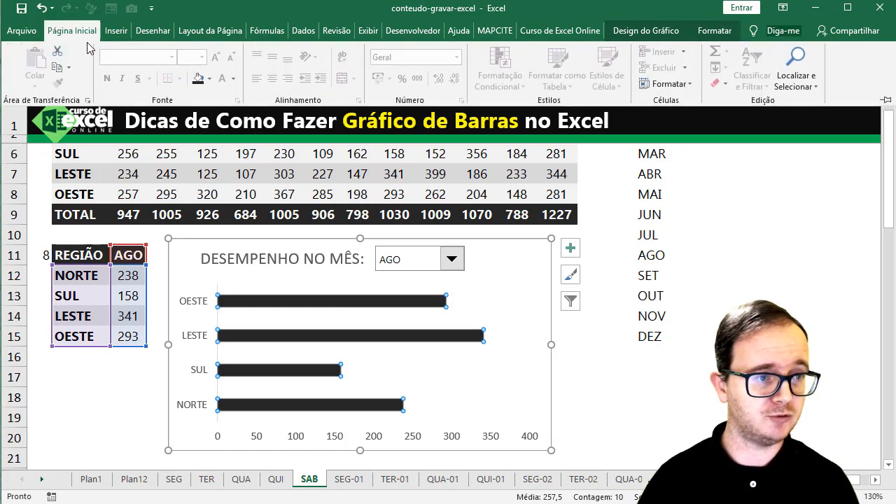
click(219, 239)
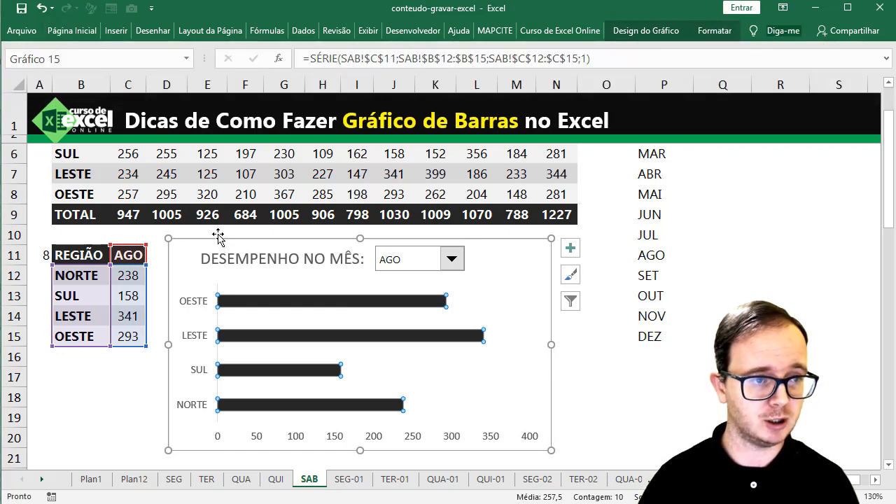
click(74, 32)
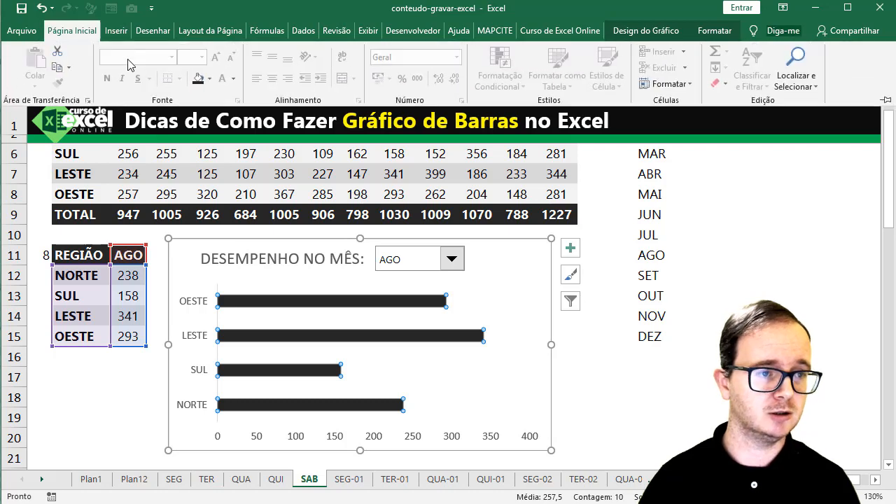
Format all text in the chart area with the Ebrima font in bold black
click(231, 287)
click(210, 246)
click(176, 296)
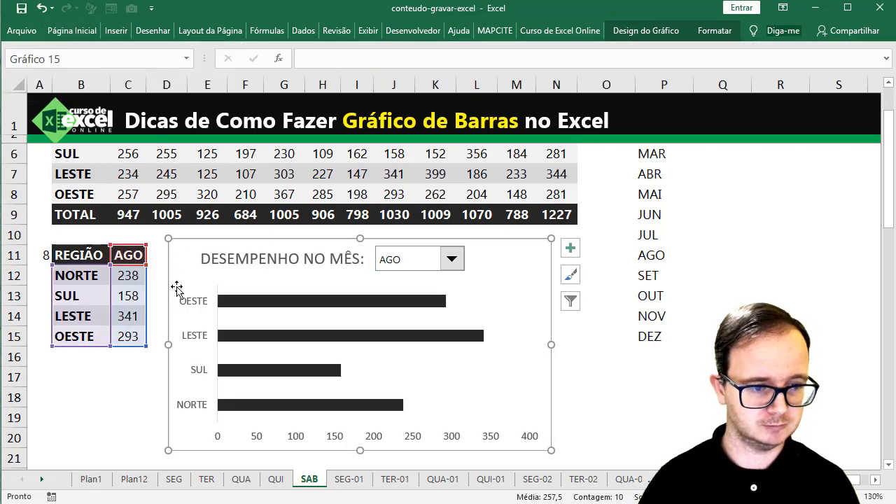
click(69, 34)
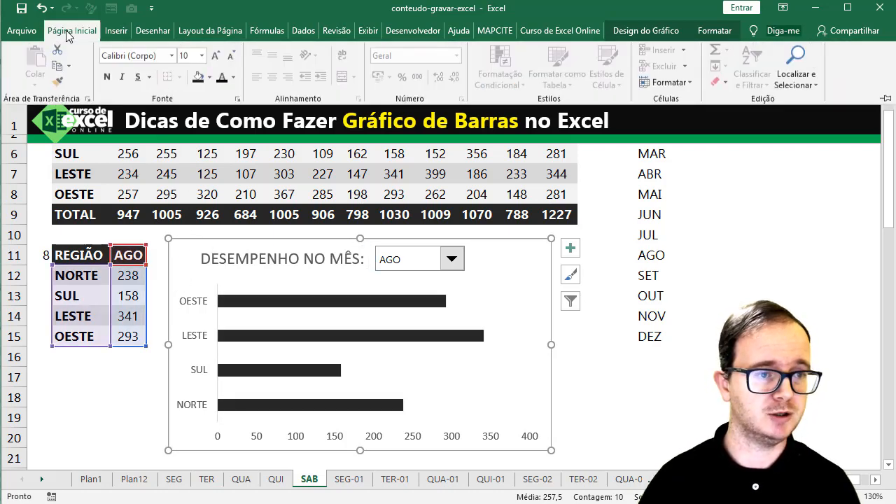
click(130, 56)
text(Ebrima)
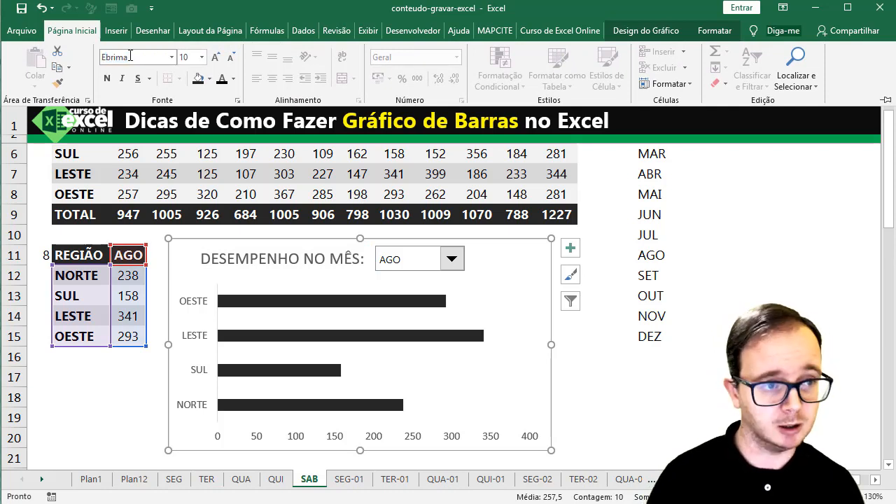
key(Return)
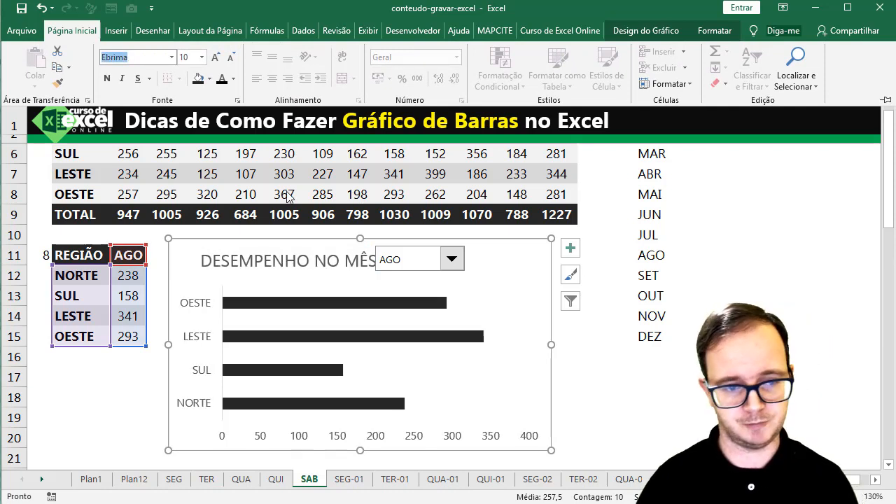
click(220, 78)
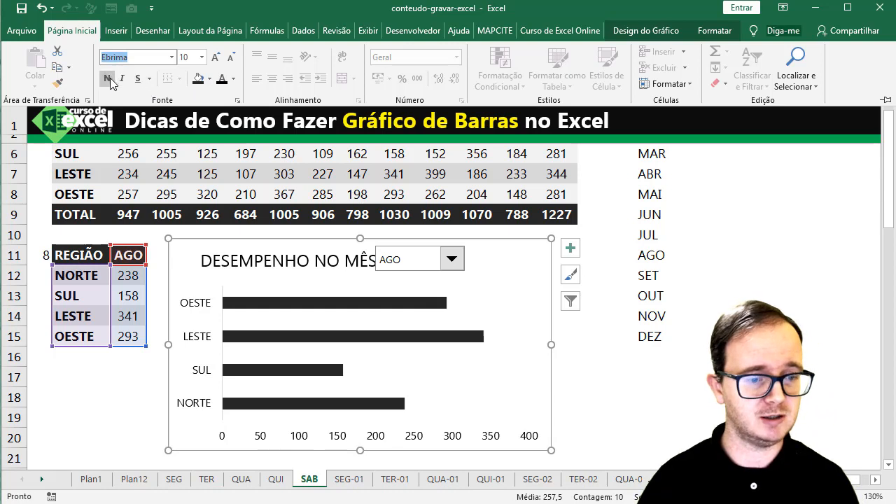
click(110, 77)
Move the combo box clear of the end of the chart title and delete the chart's horizontal value axis
click(419, 265)
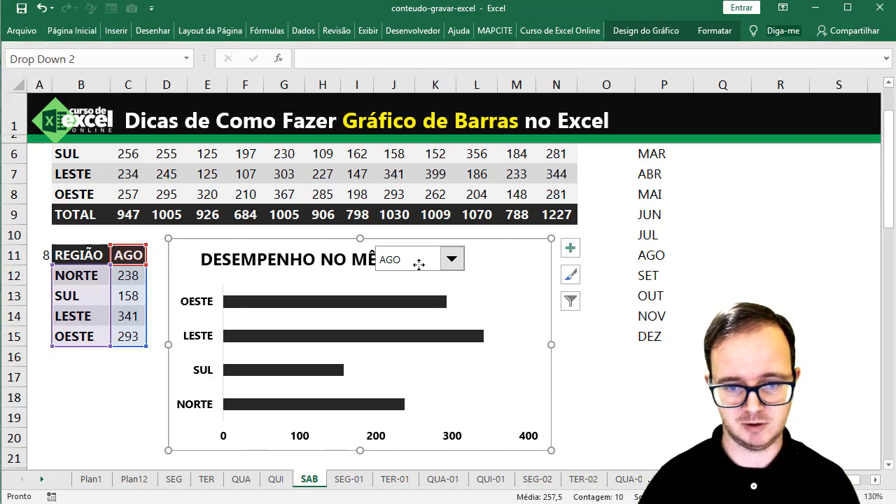
mouse_move(419, 266)
mouse_down()
mouse_move(442, 267)
mouse_move(434, 271)
mouse_up()
click(532, 440)
key(Delete)
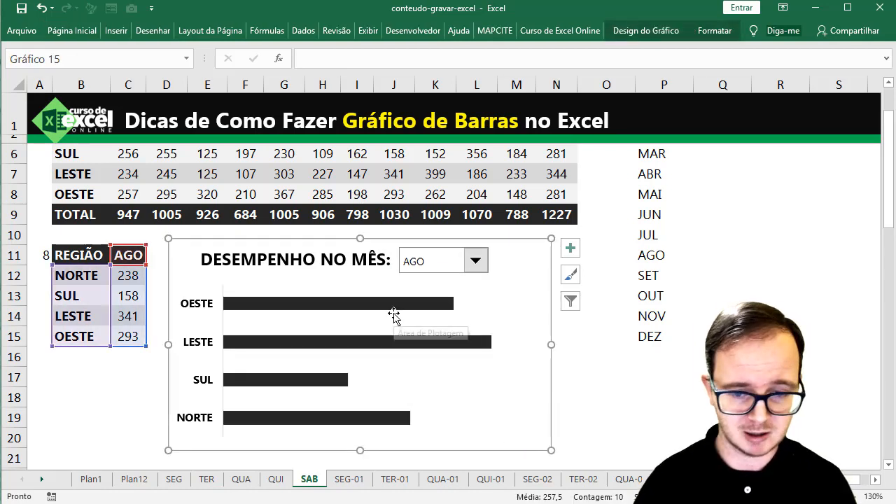
mouse_move(391, 313)
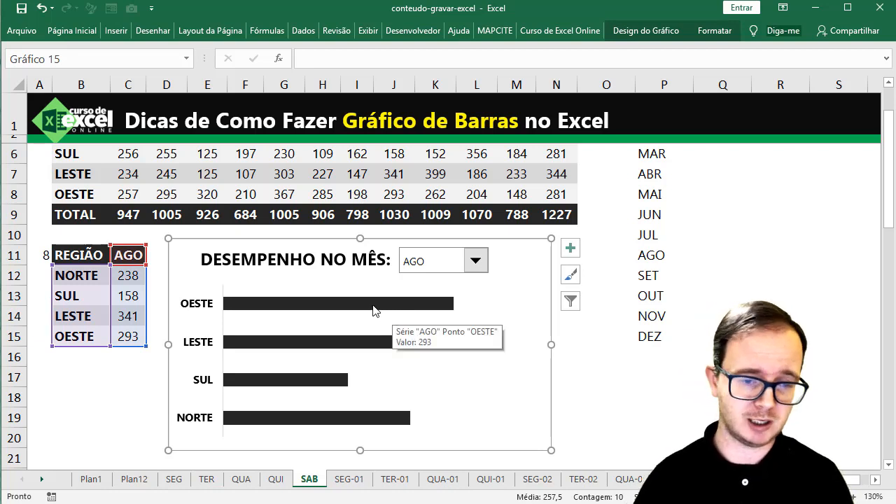
Thicken the bars of the chart series by setting their gap width to 62%
right_click(373, 310)
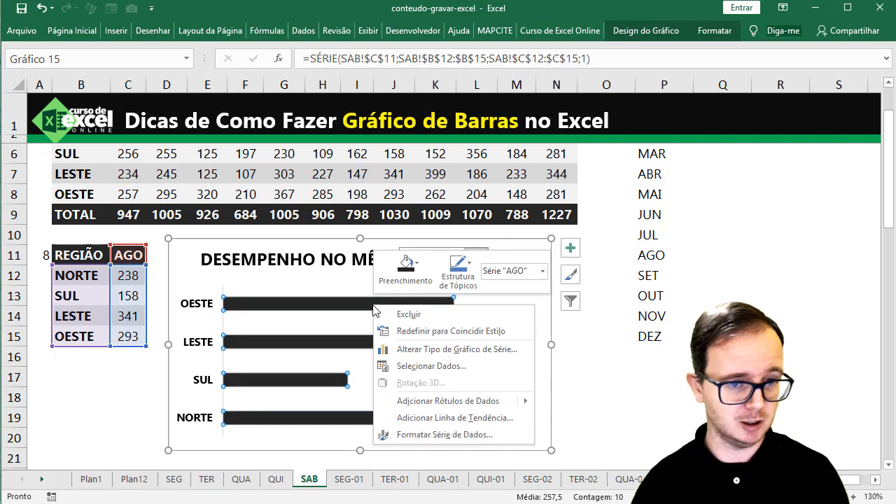
click(446, 434)
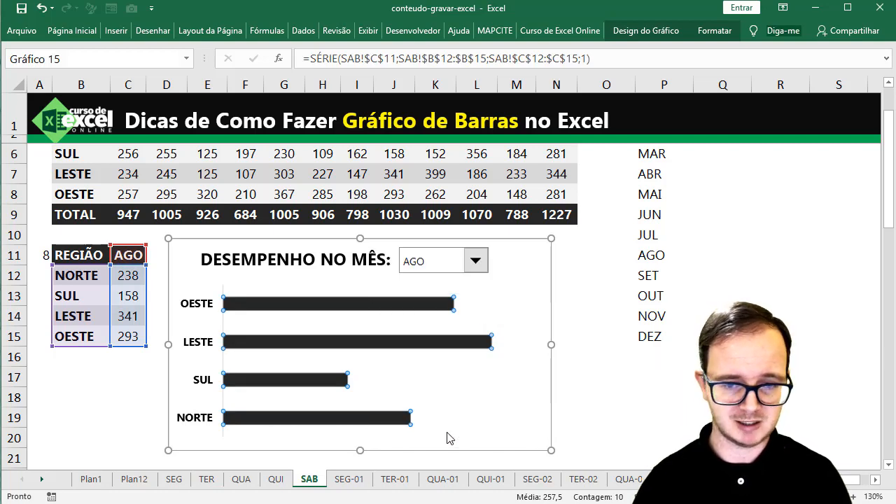
drag(792, 260, 784, 259)
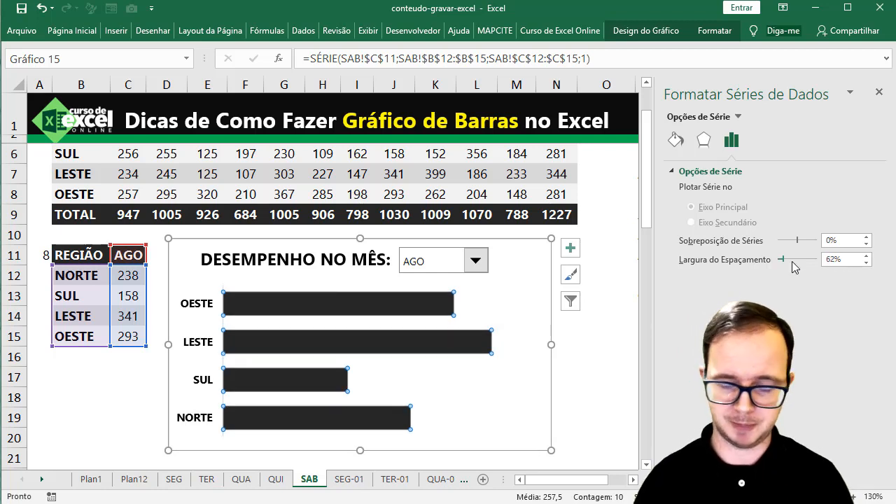
Add data labels to the chart's bars, positioned at the inside end
click(571, 249)
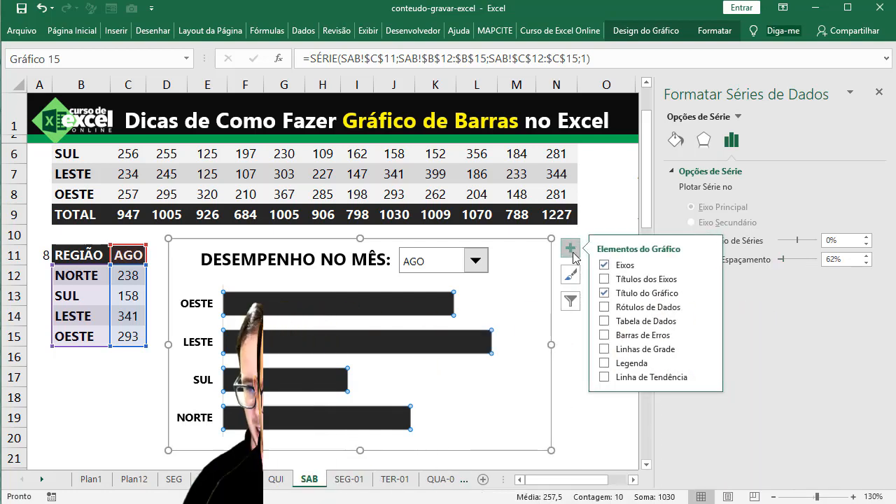
click(708, 306)
click(732, 327)
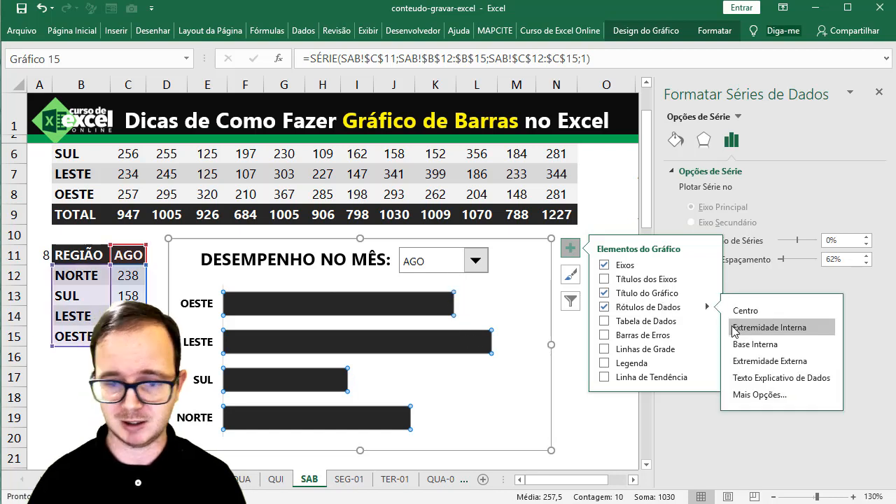
Change the data labels' font colour to white, then close the formatting pane and deselect the chart
click(443, 308)
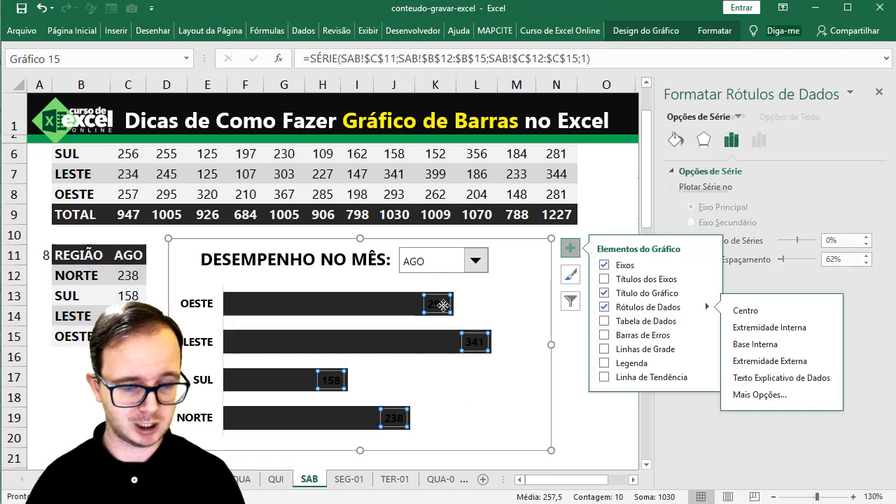
click(74, 33)
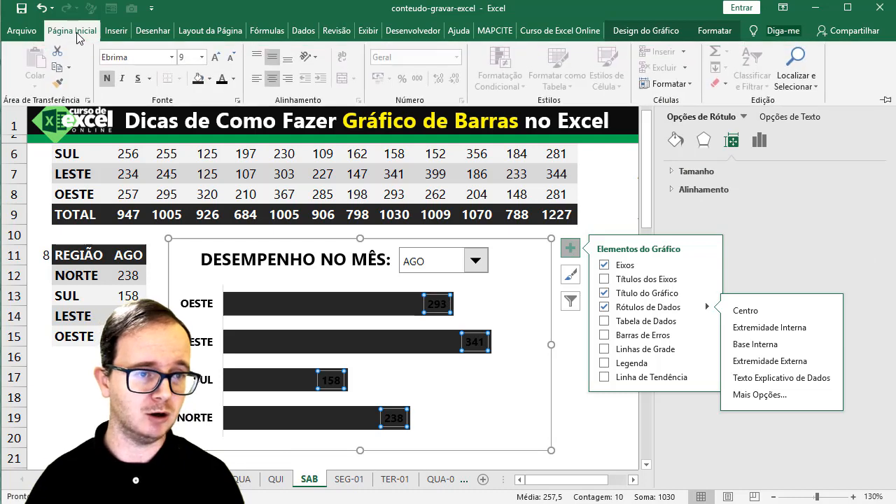
click(233, 78)
click(224, 128)
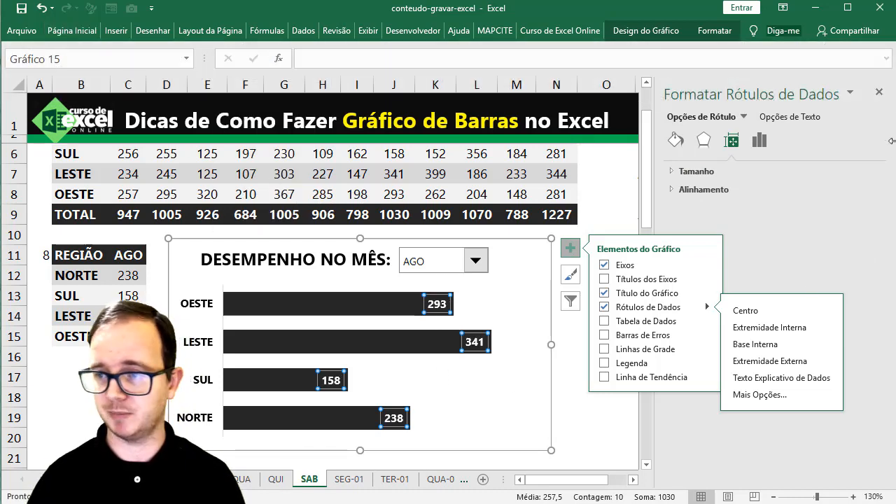
click(570, 248)
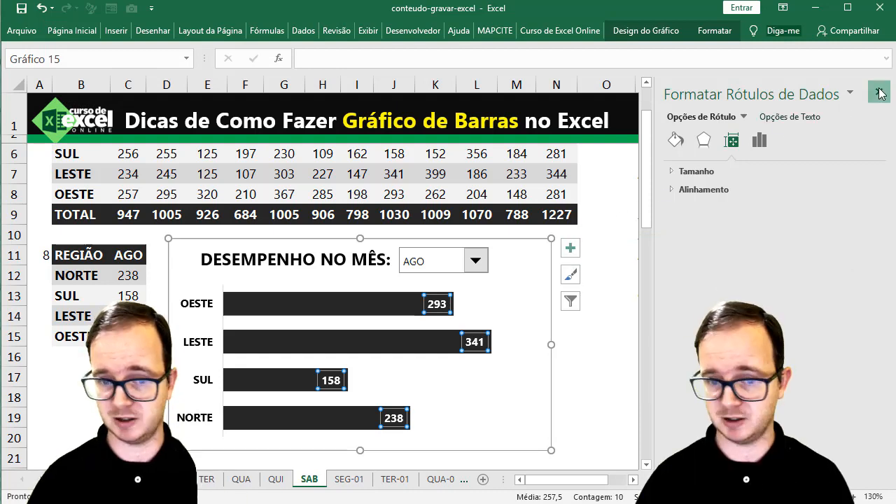
click(879, 92)
click(708, 314)
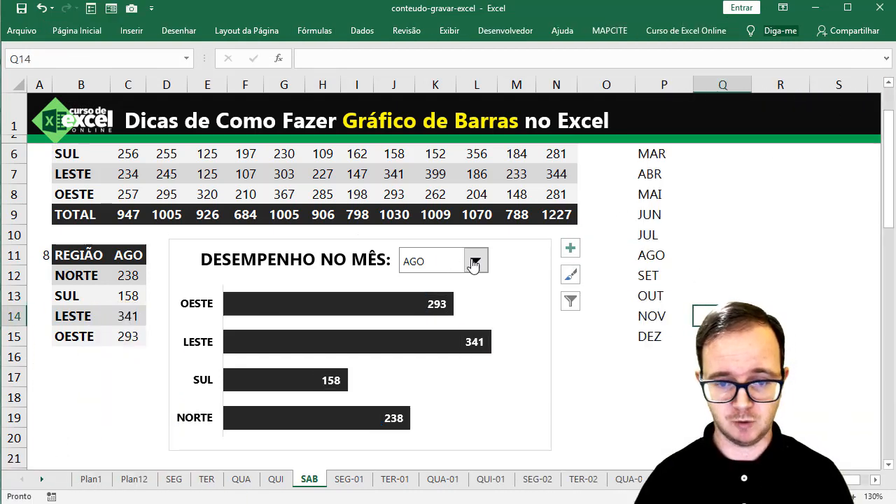
Test the dynamic chart by choosing JUN, OUT and finally NOV in the month combo box
click(476, 261)
click(420, 293)
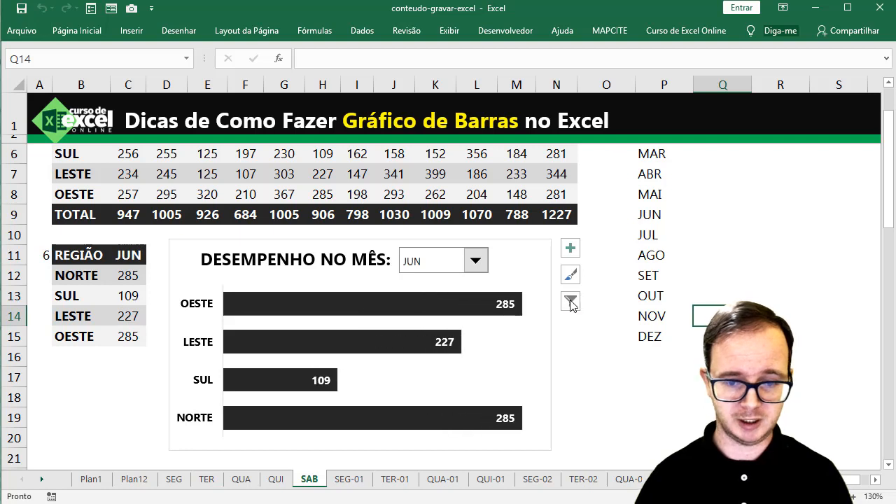
click(476, 261)
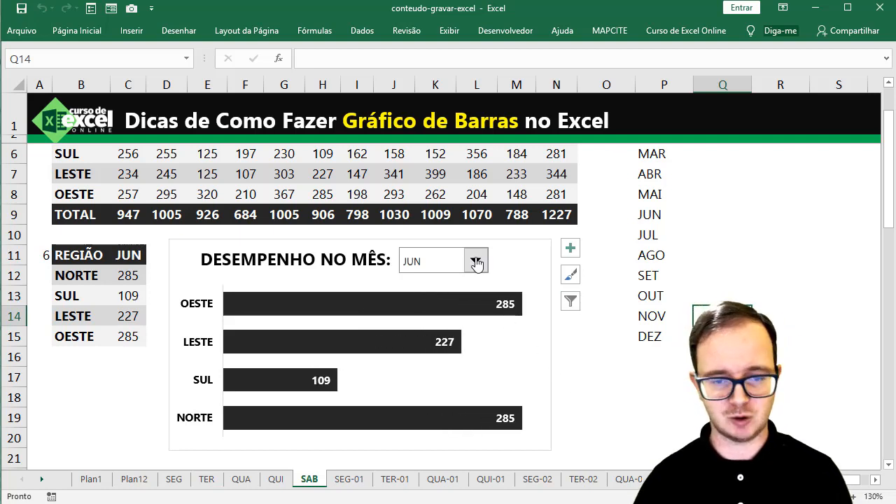
click(379, 341)
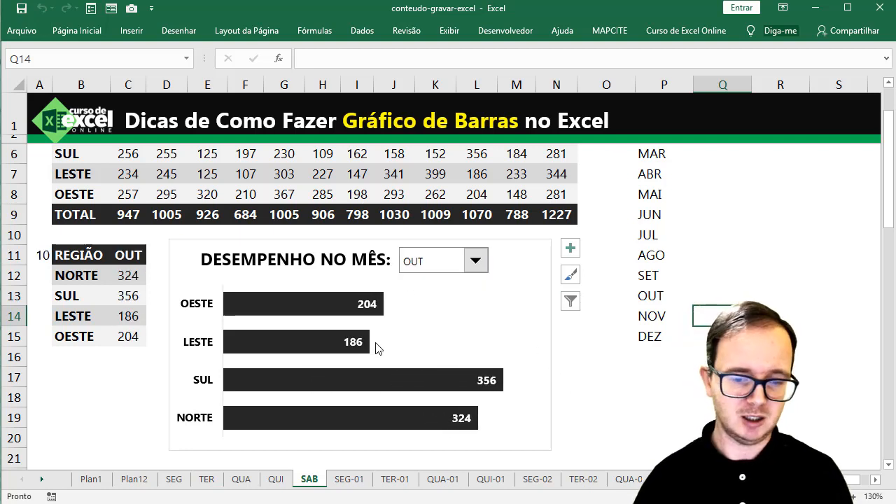
click(476, 260)
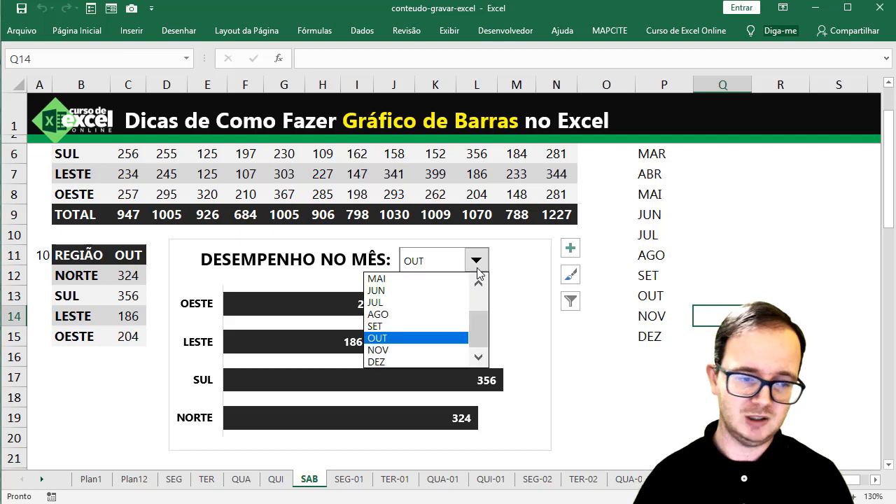
click(425, 350)
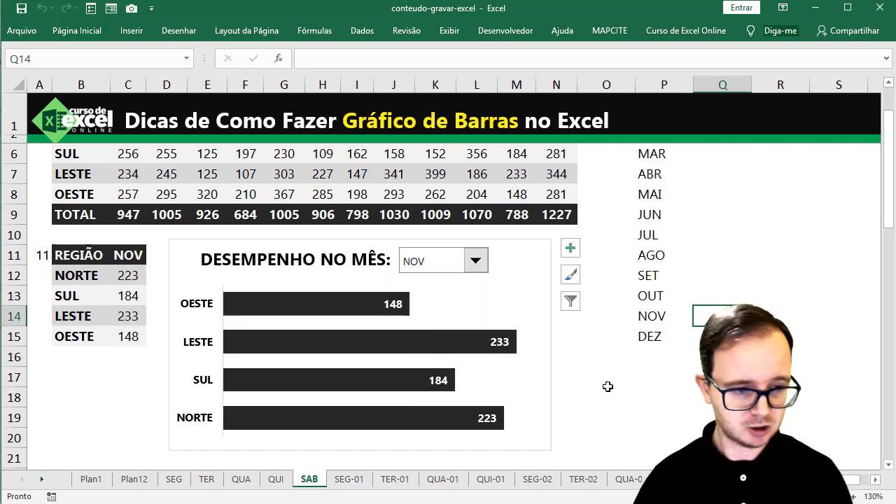